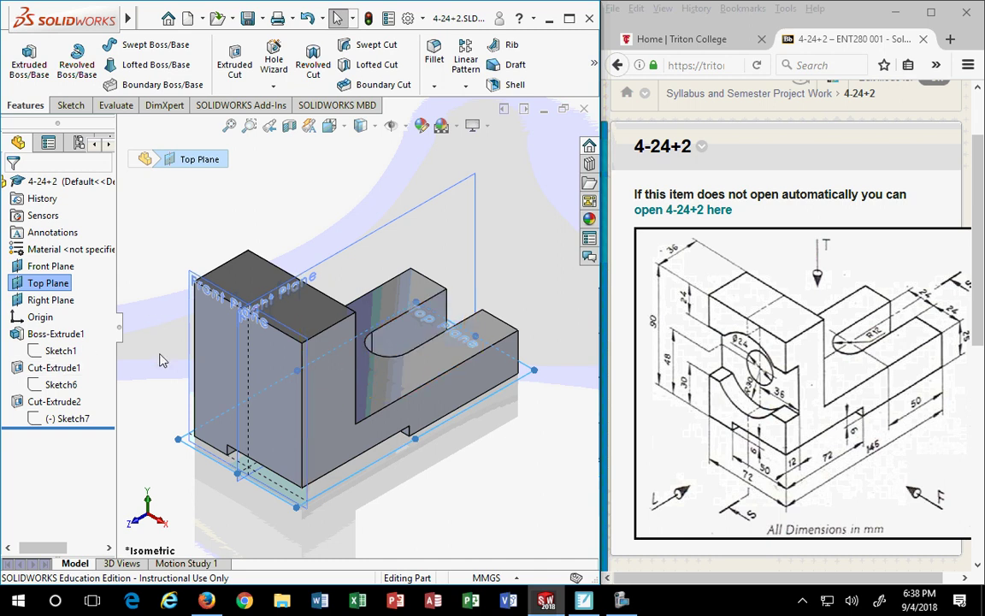
Select the front face to display Boss-Extrude1's dimensions: 36, 90, 145, 72 and 25.
click(220, 360)
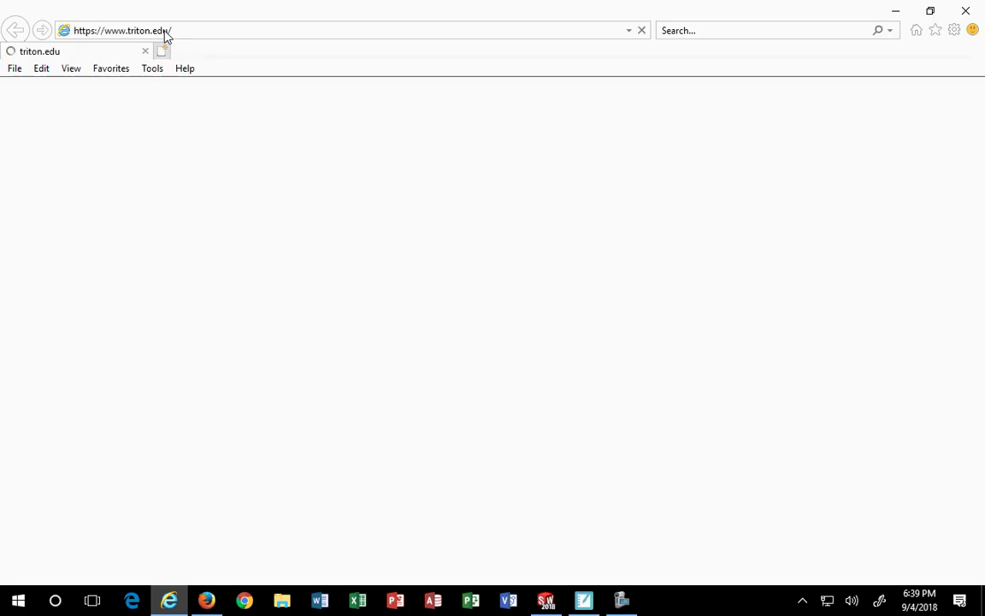
Search the web for 'counterbore' and switch to the image results.
click(202, 29)
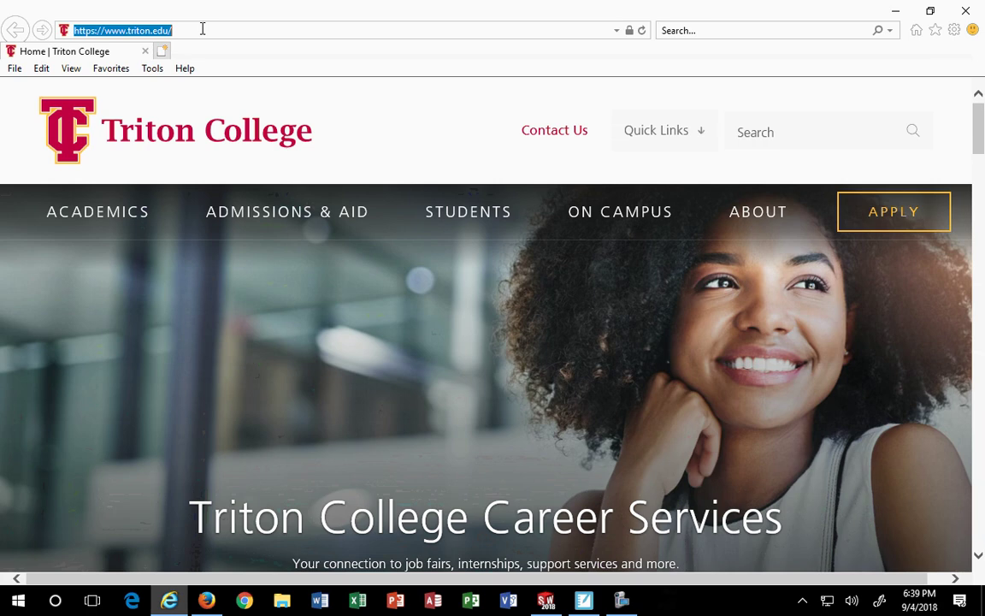
text(counterbore)
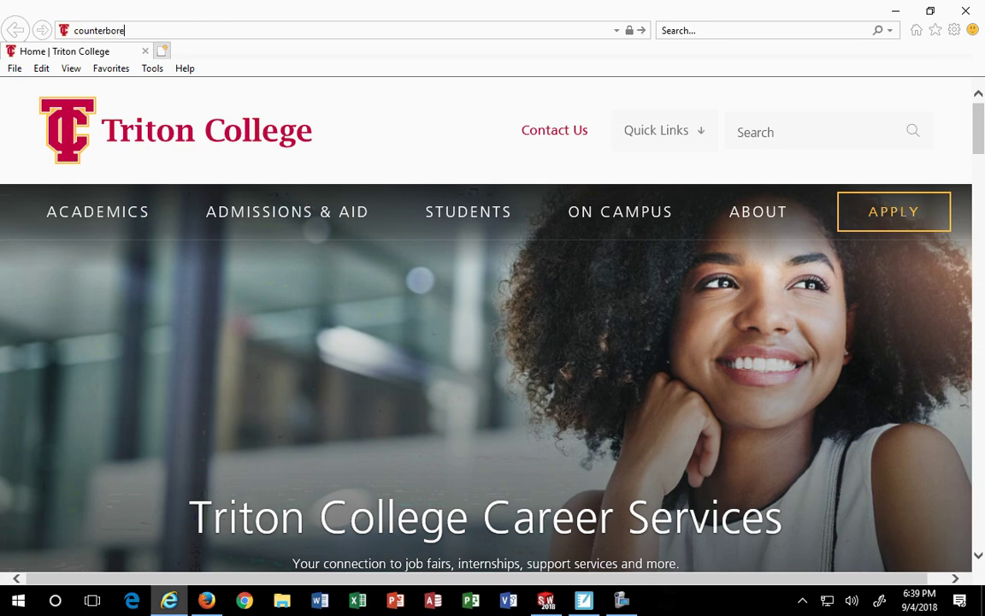
key(Return)
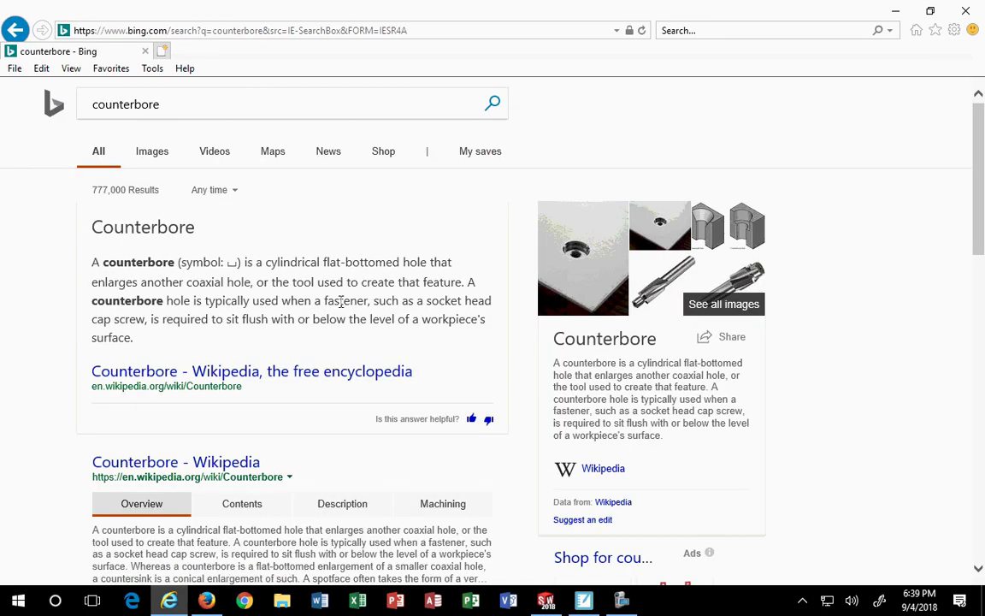
click(157, 156)
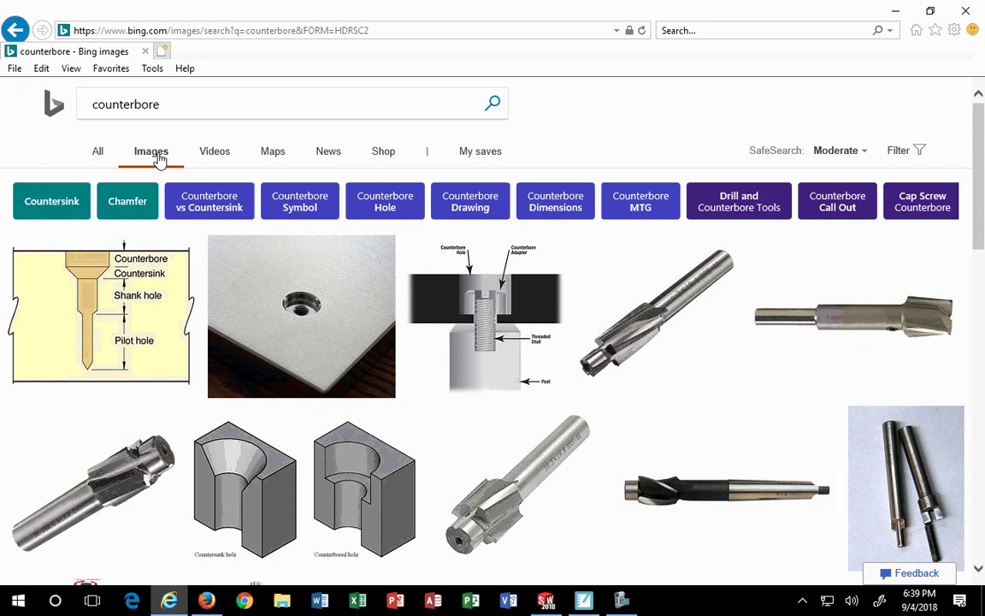
View the countersunk versus counterbored hole picture, close it, and minimize the browser.
scroll(312, 400, down, 1)
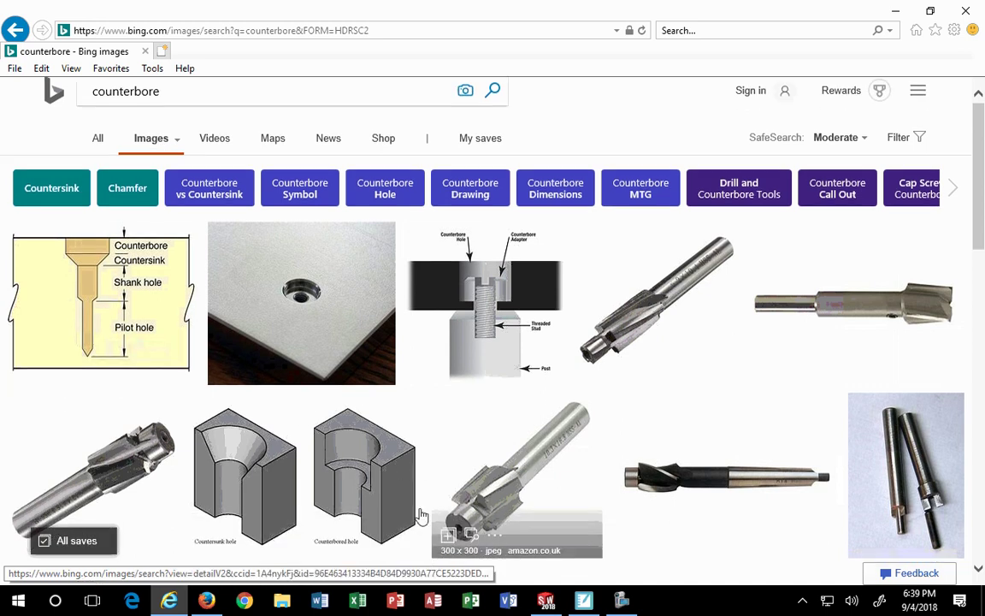
click(402, 440)
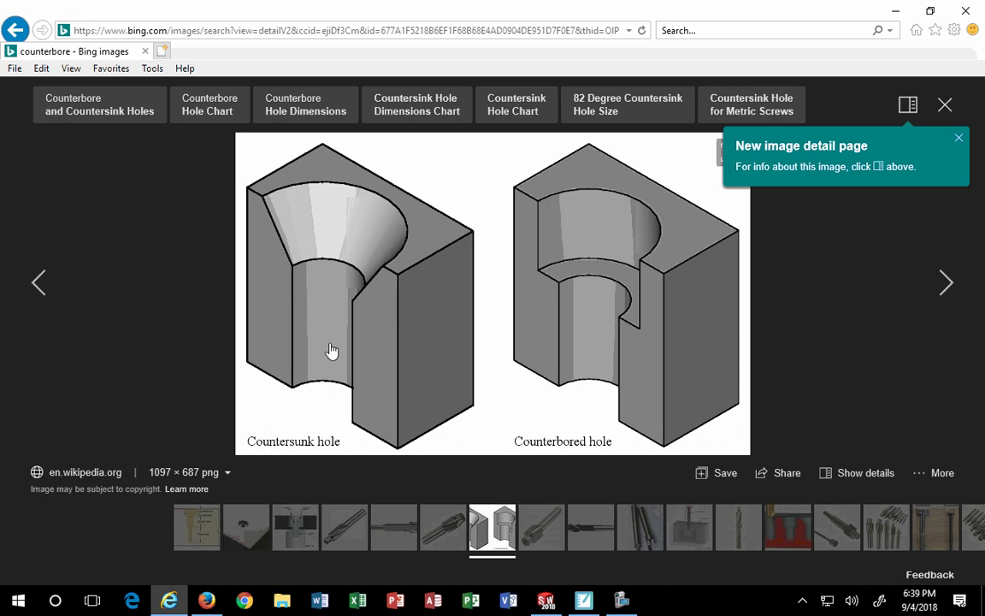
click(945, 105)
click(896, 10)
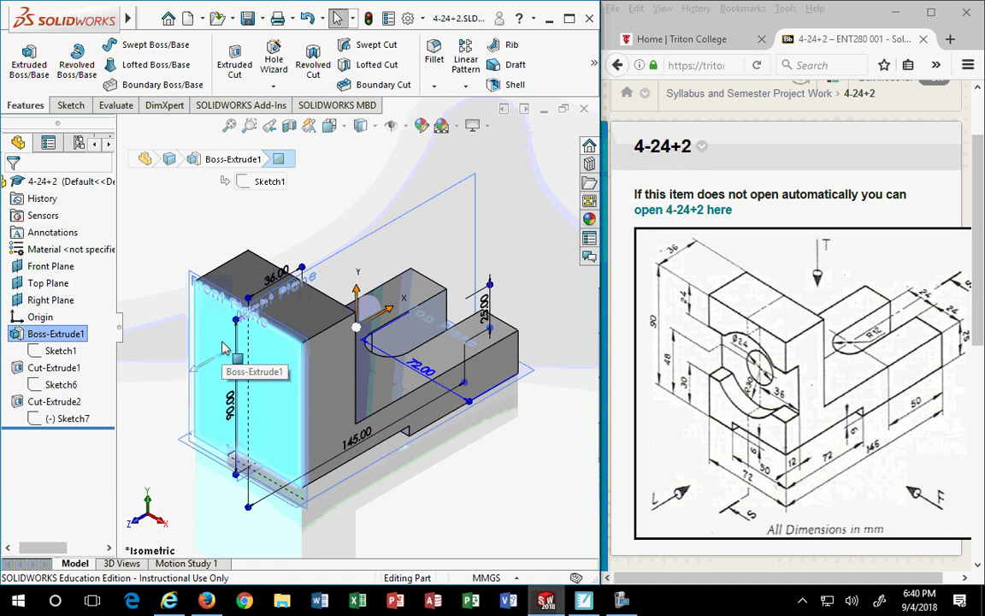
click(393, 440)
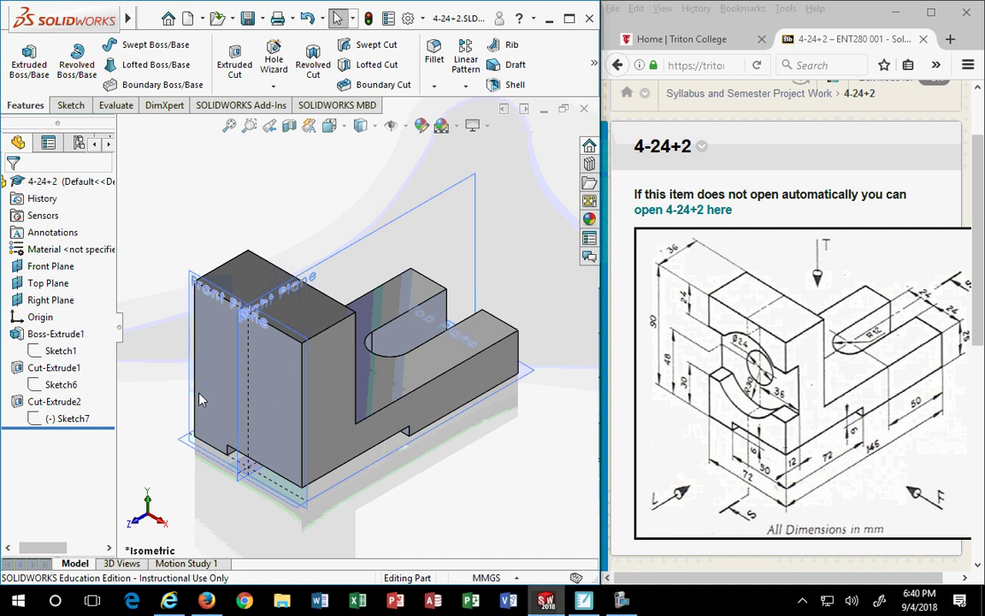
click(214, 376)
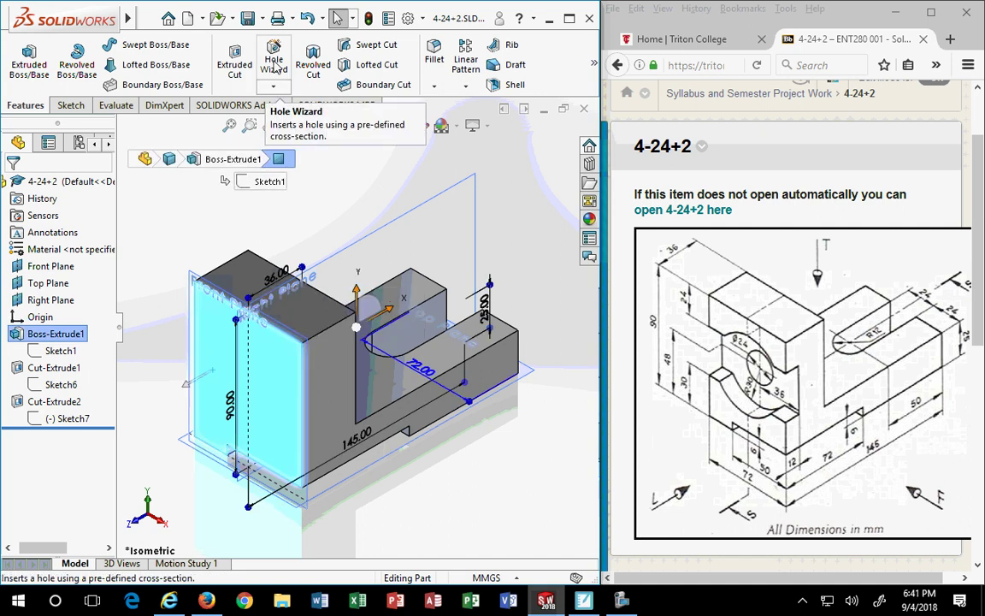
Start a Hole Wizard hole on the tall block's front face, viewed Normal To.
click(471, 519)
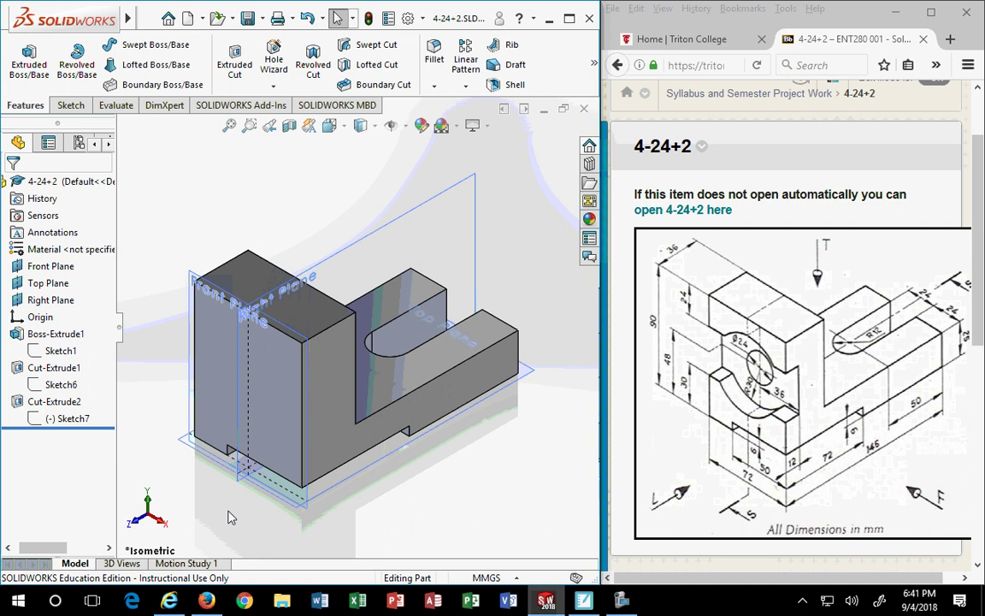
click(221, 367)
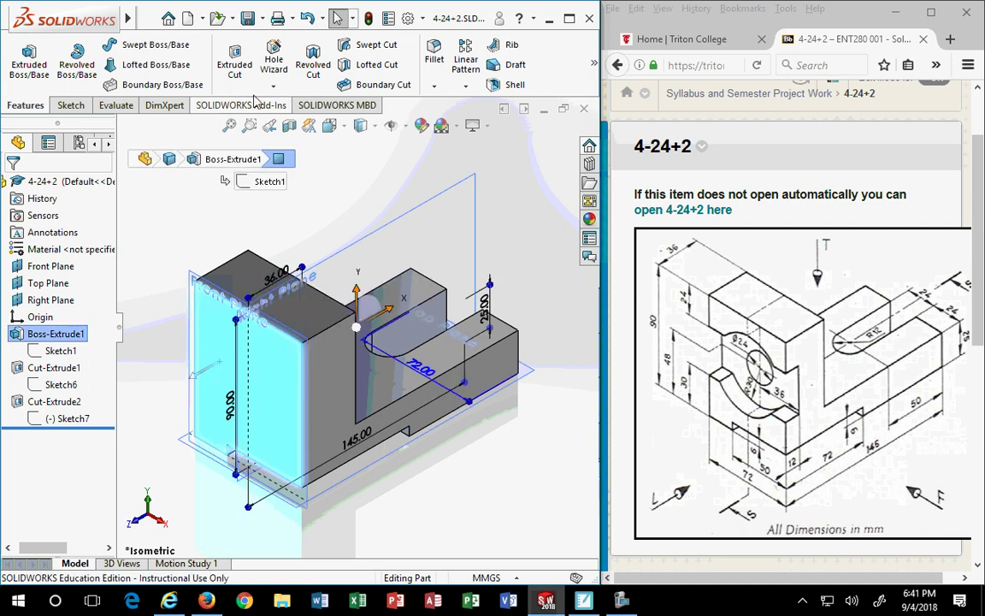
click(276, 64)
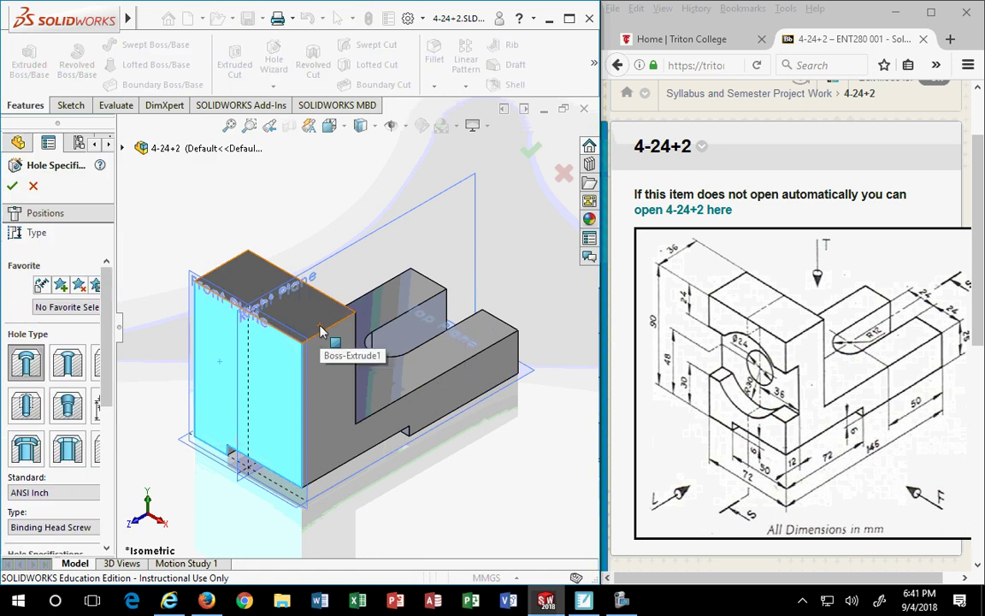
drag(115, 269, 176, 271)
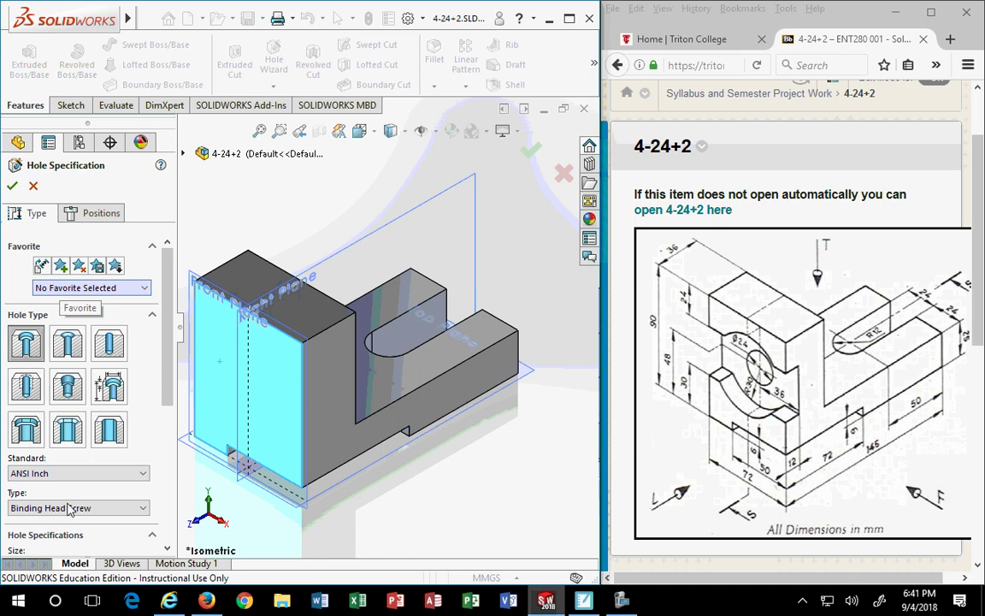
click(377, 130)
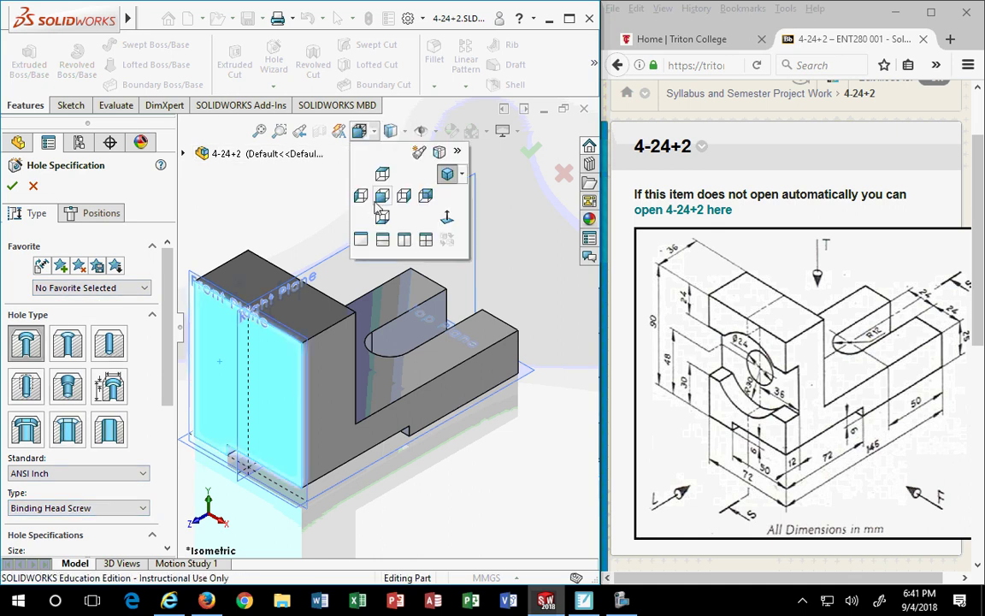
click(446, 221)
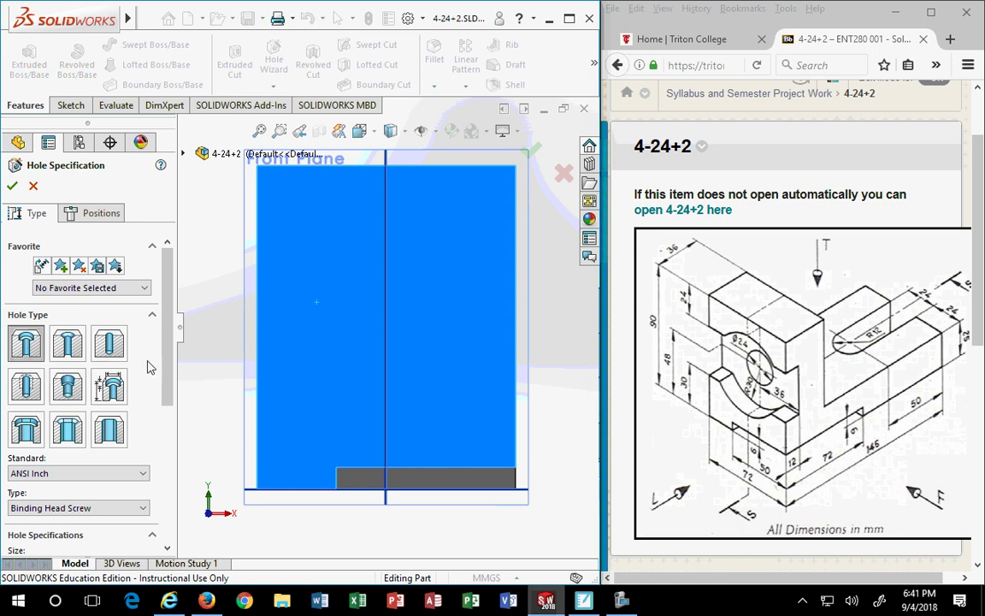
Switch the Hole Specification to the Legacy hole type.
scroll(166, 368, down, 2)
scroll(168, 381, down, 2)
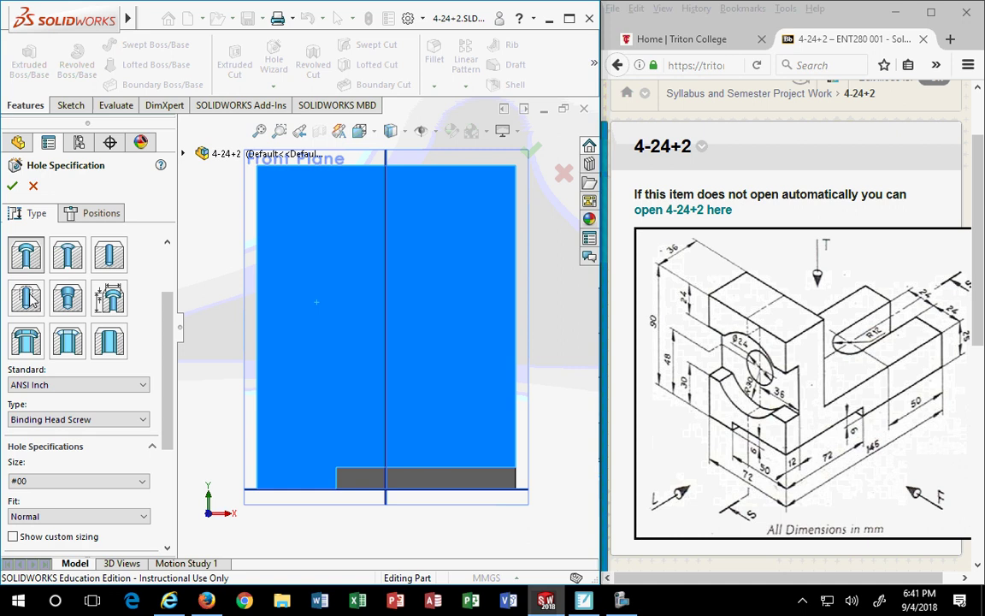
scroll(73, 484, down, 1)
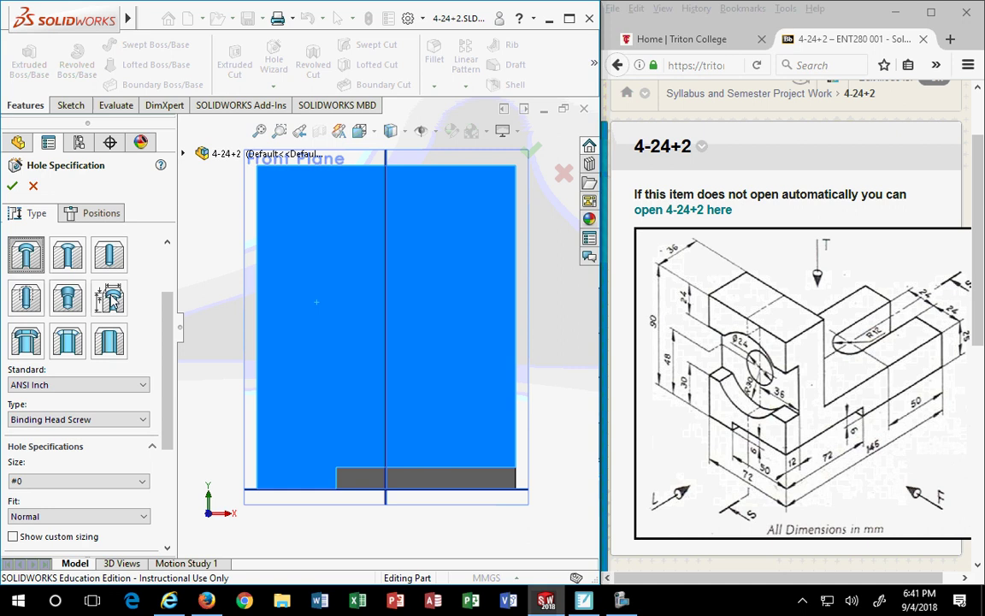
click(109, 300)
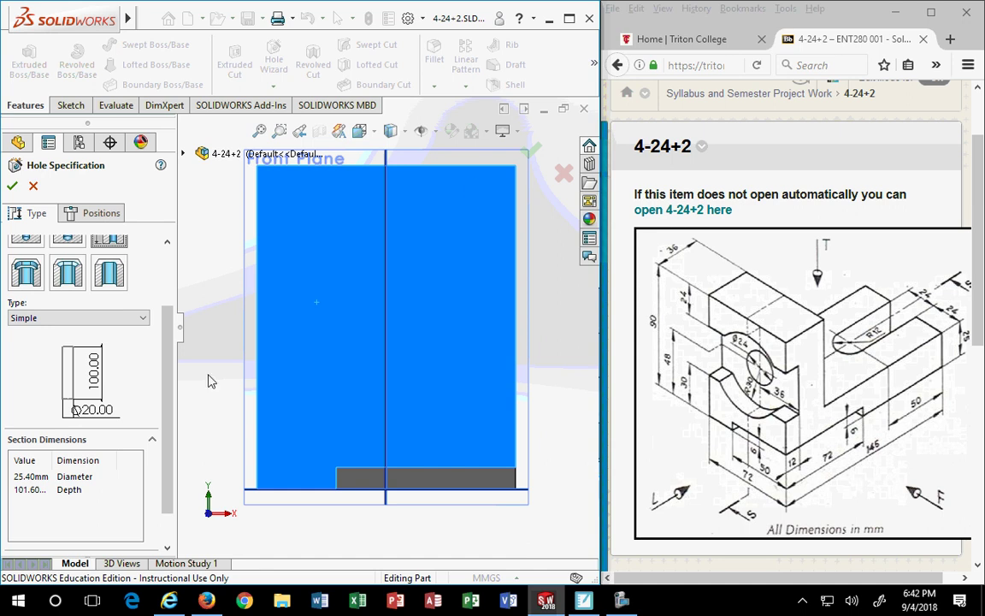
Set the legacy hole type to C-Bored Drilled and review its section dimensions.
click(43, 317)
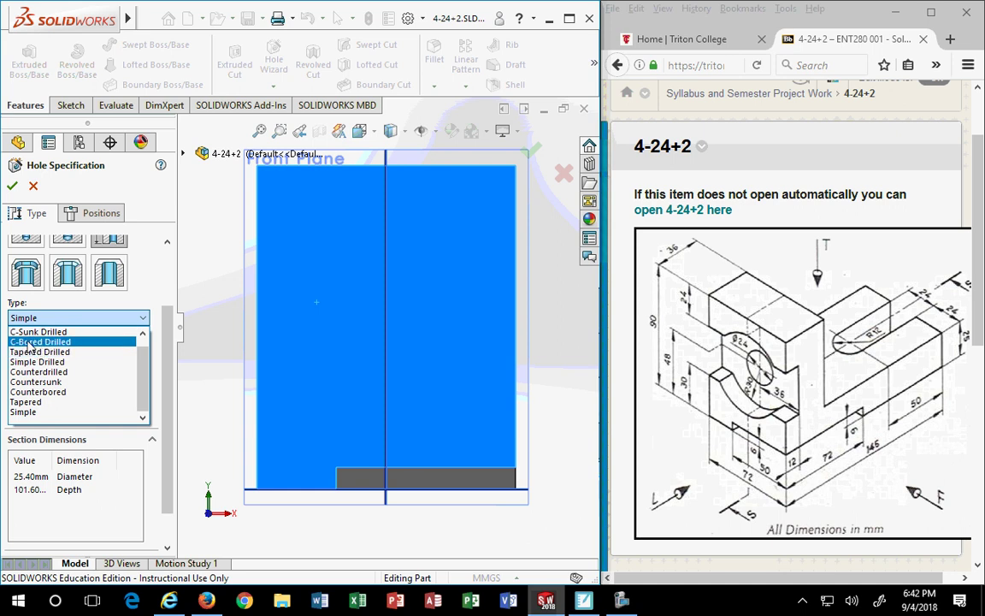
click(30, 342)
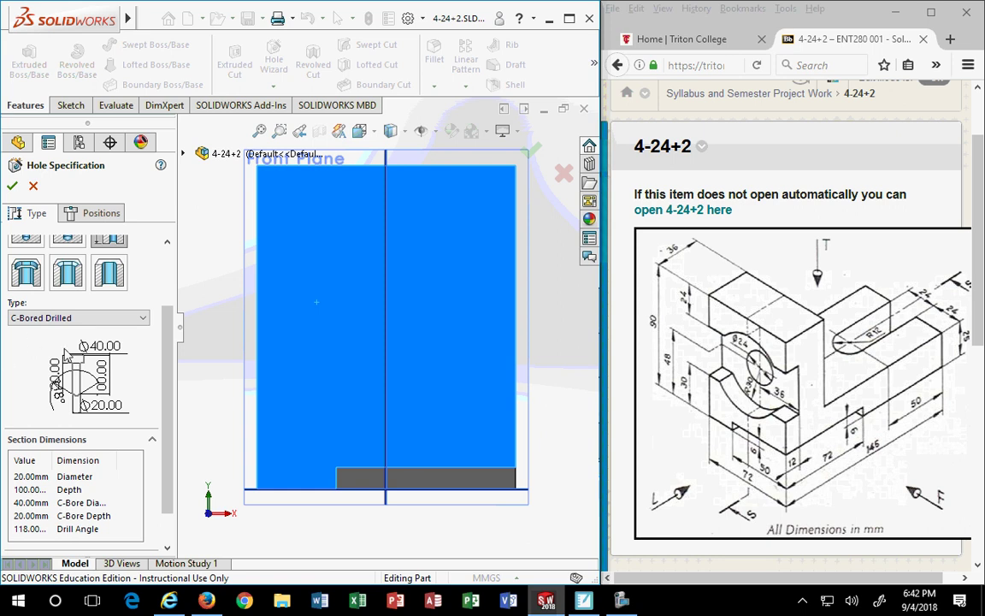
drag(168, 348, 169, 349)
scroll(169, 349, down, 2)
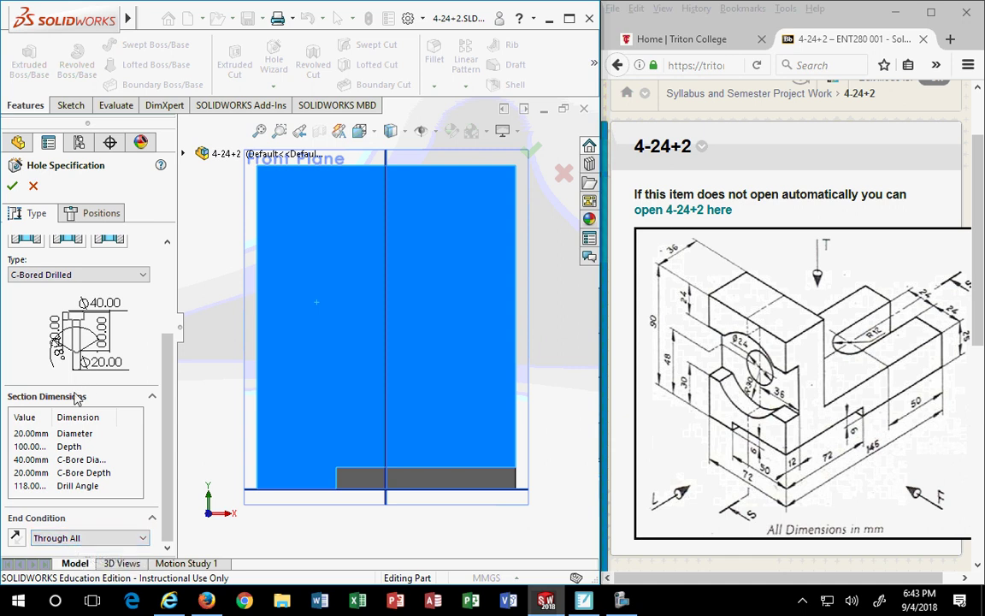
Set the hole diameter to 24 mm.
double_click(31, 435)
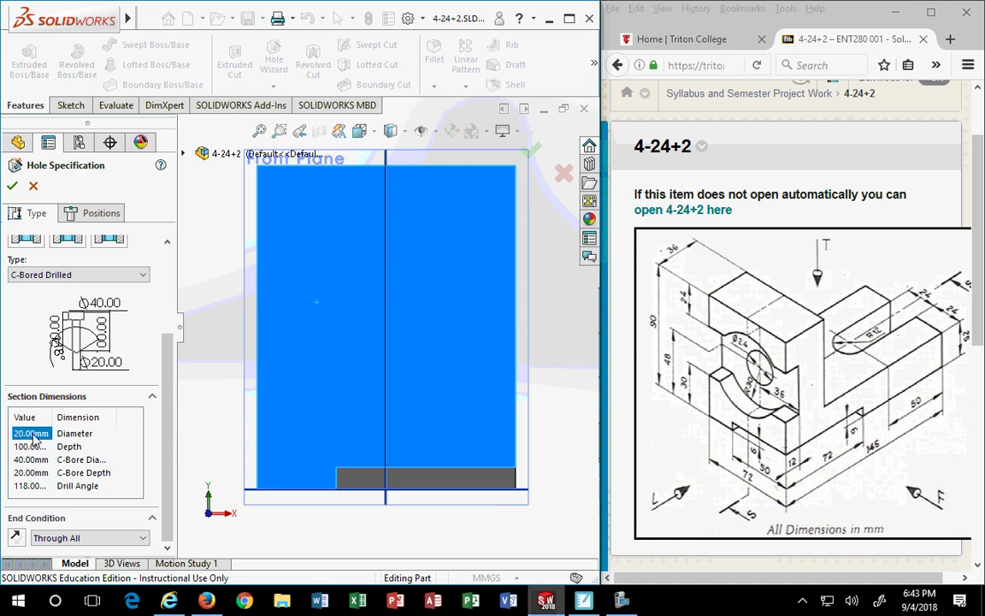
click(34, 435)
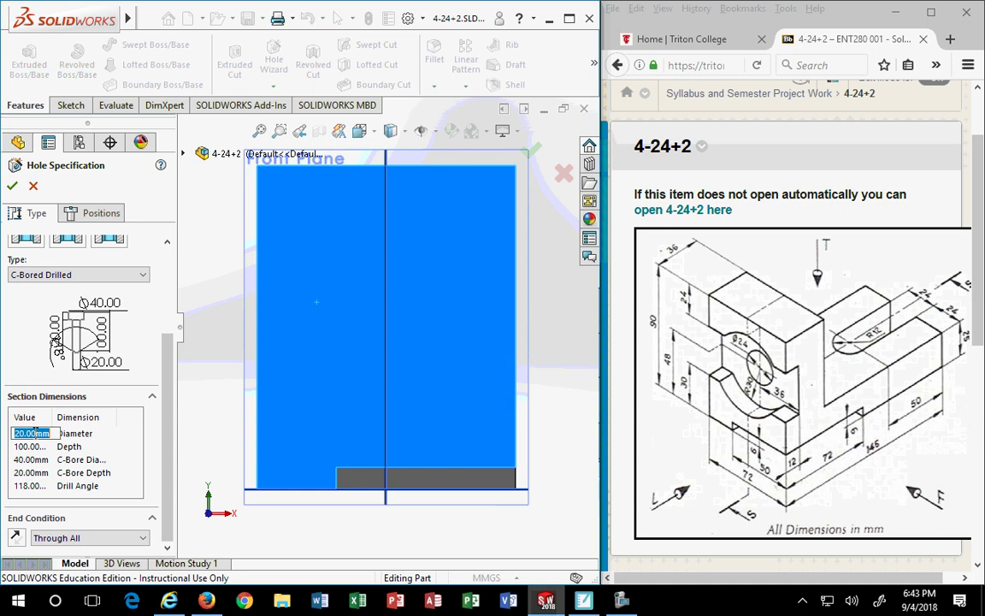
text(24)
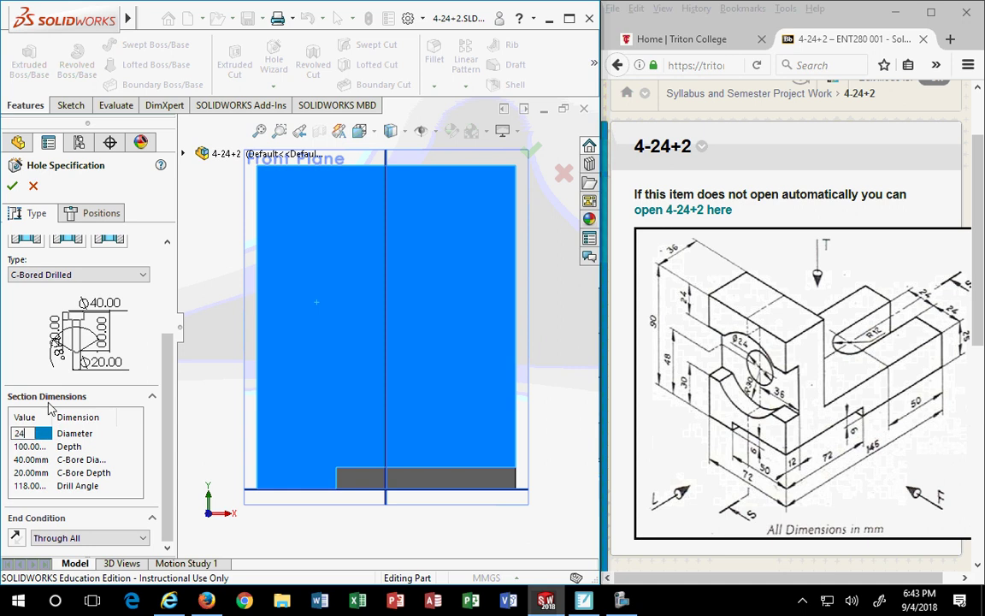
click(31, 459)
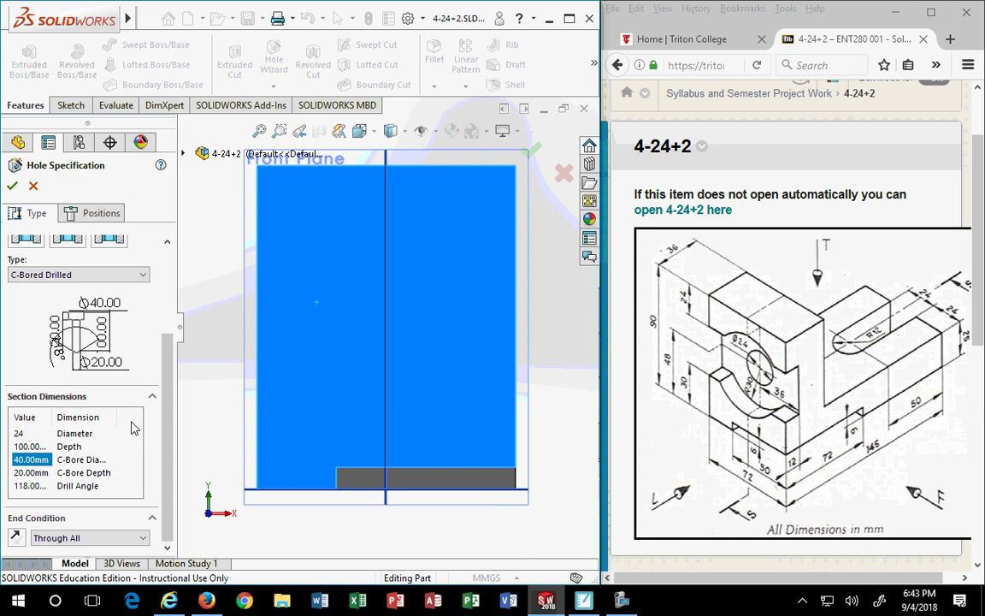
drag(119, 416, 135, 416)
Set the counterbore diameter to 60 mm and counterbore depth to 12 mm.
click(32, 461)
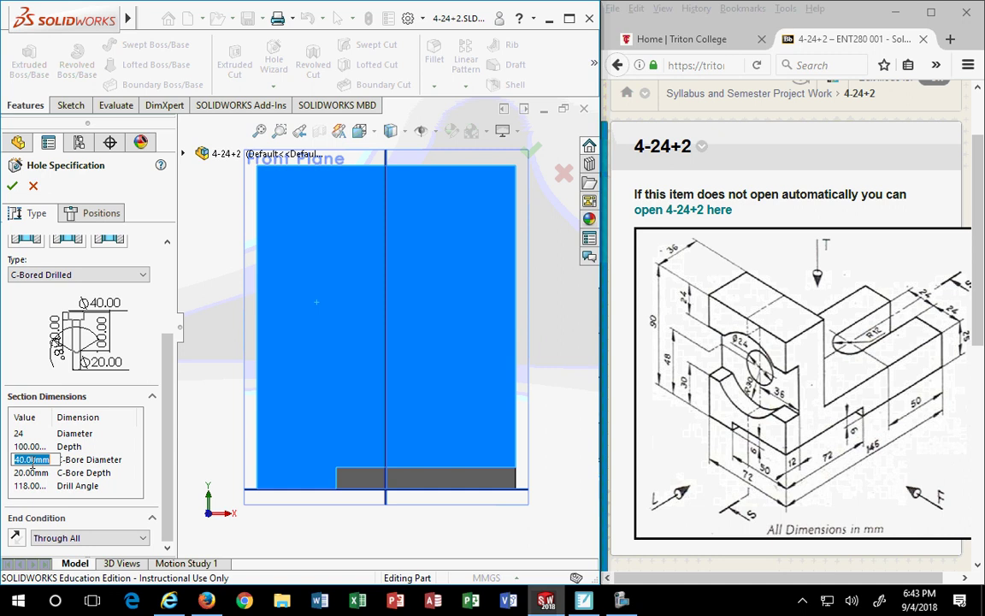
text(60)
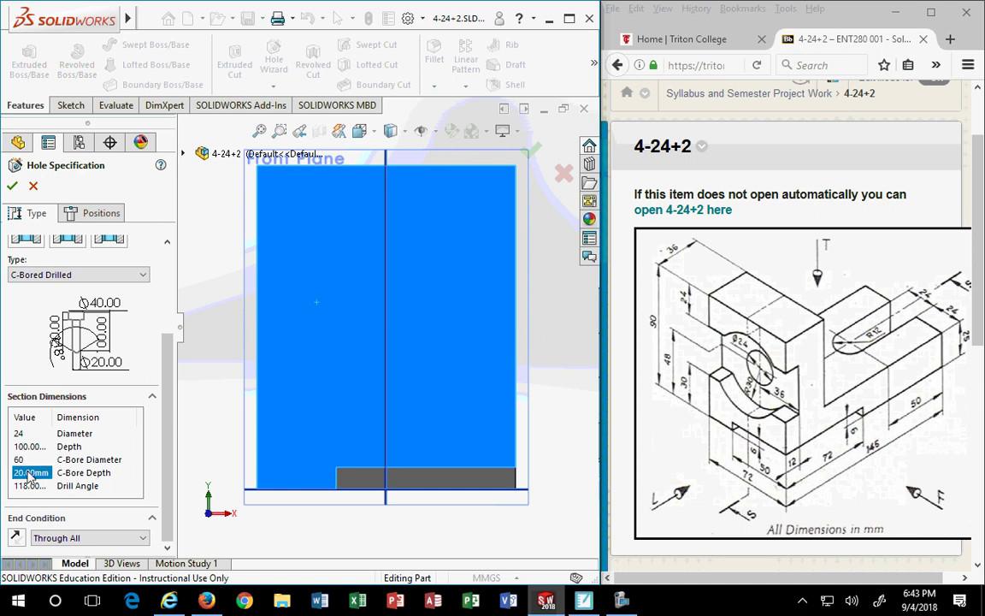
click(29, 473)
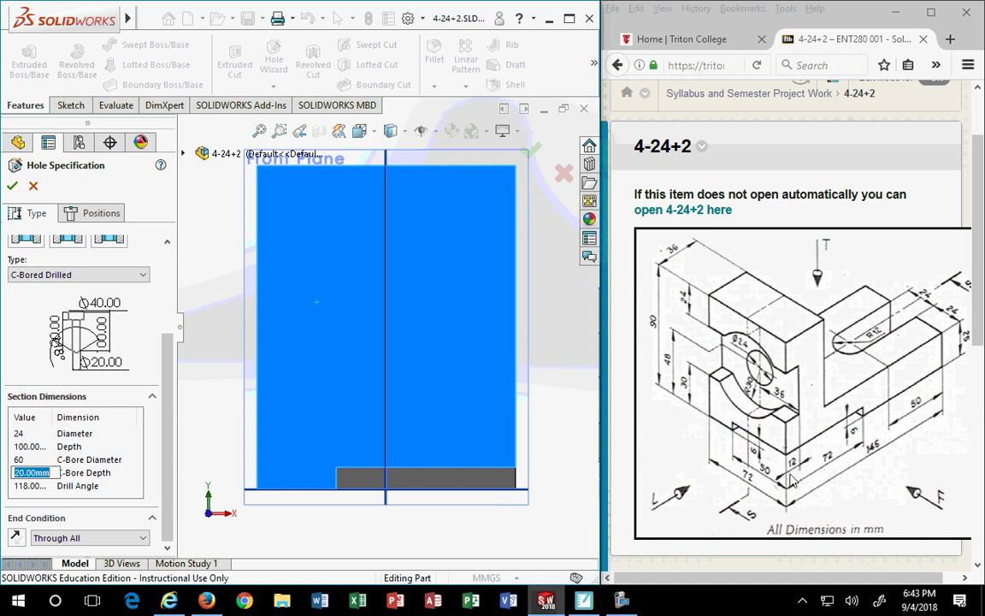
text(12)
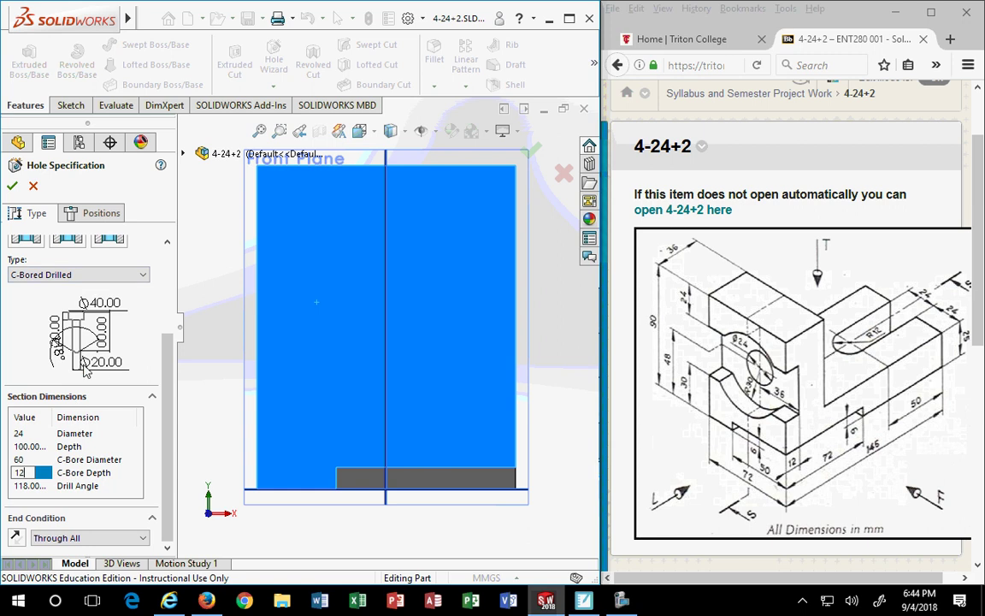
key(Return)
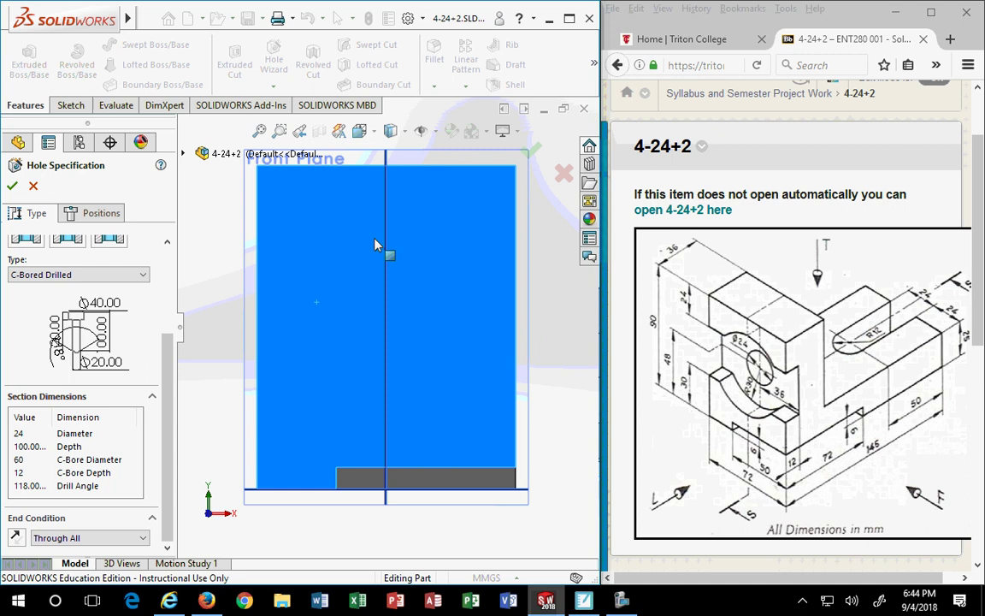
Drop a hole point onto the front face in the Positions tab.
click(95, 215)
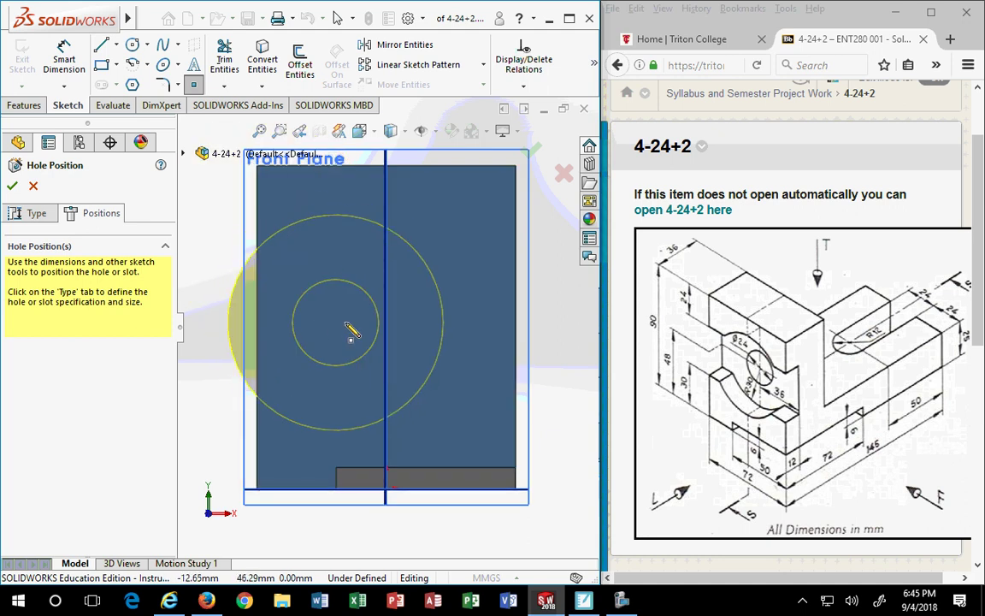
click(377, 318)
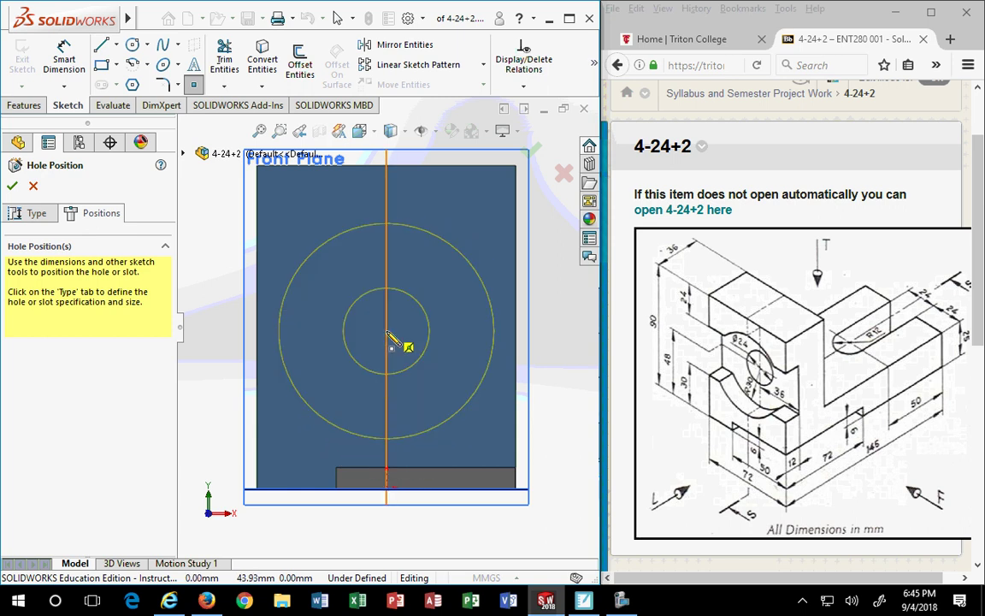
click(394, 336)
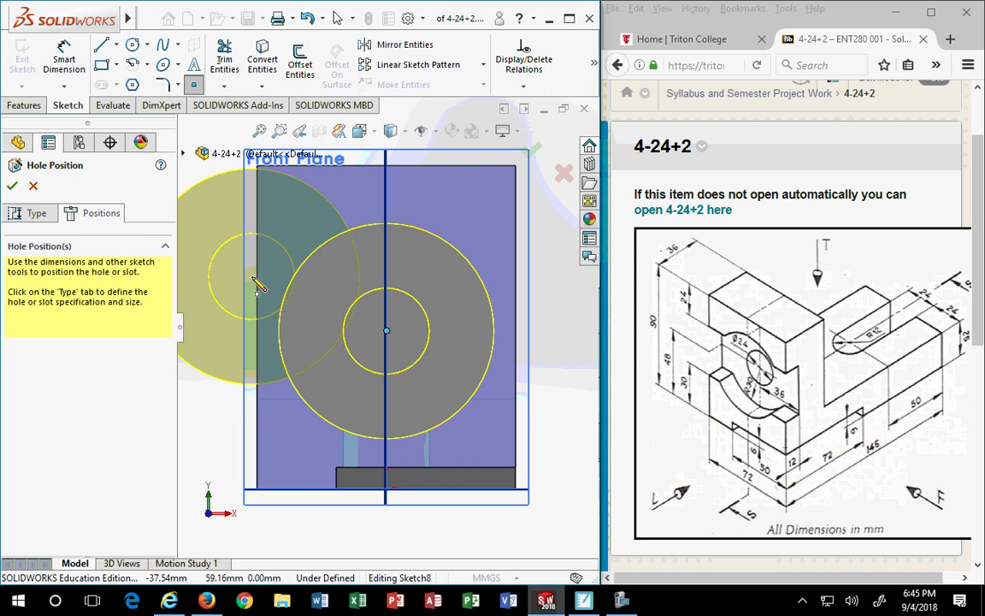
key(Escape)
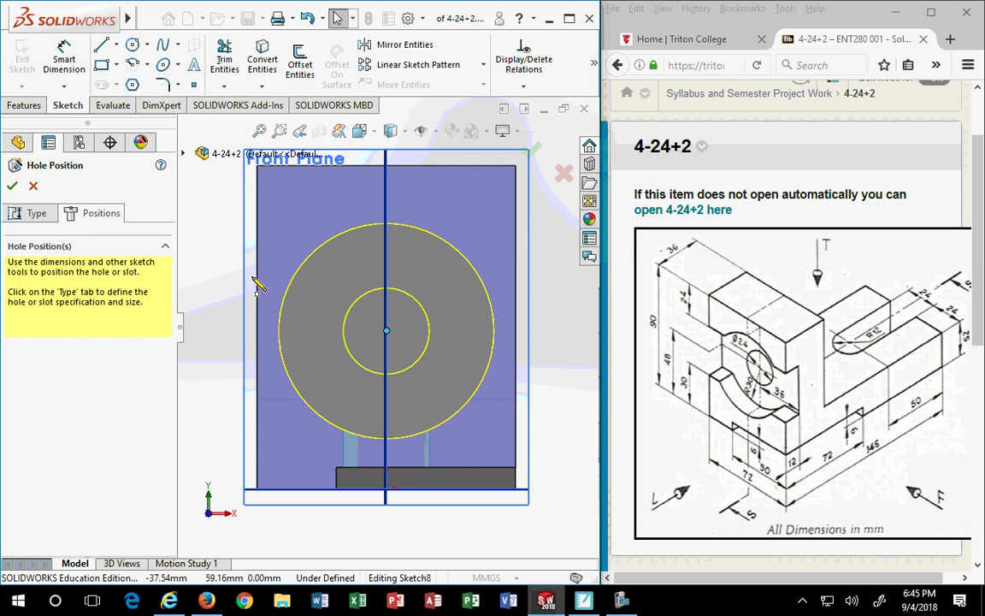
Replace the misplaced hole point with a new point placed beside the part.
click(388, 333)
key(Delete)
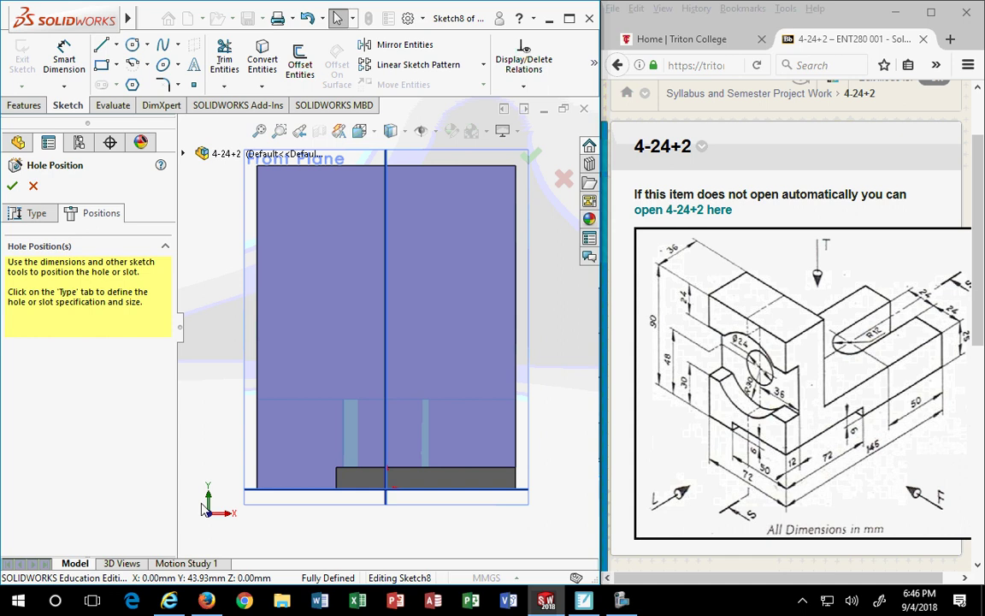
click(195, 87)
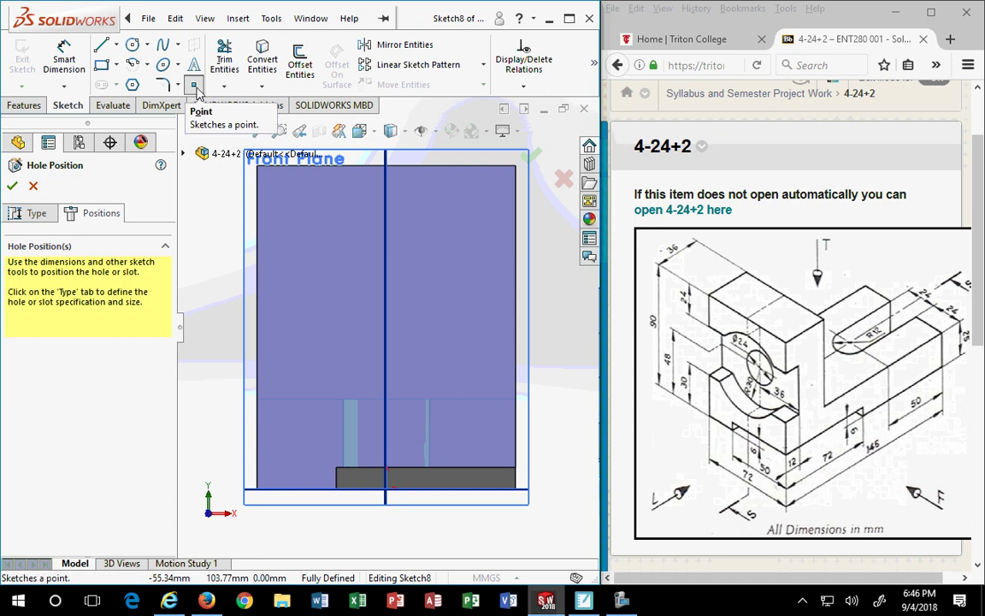
click(214, 256)
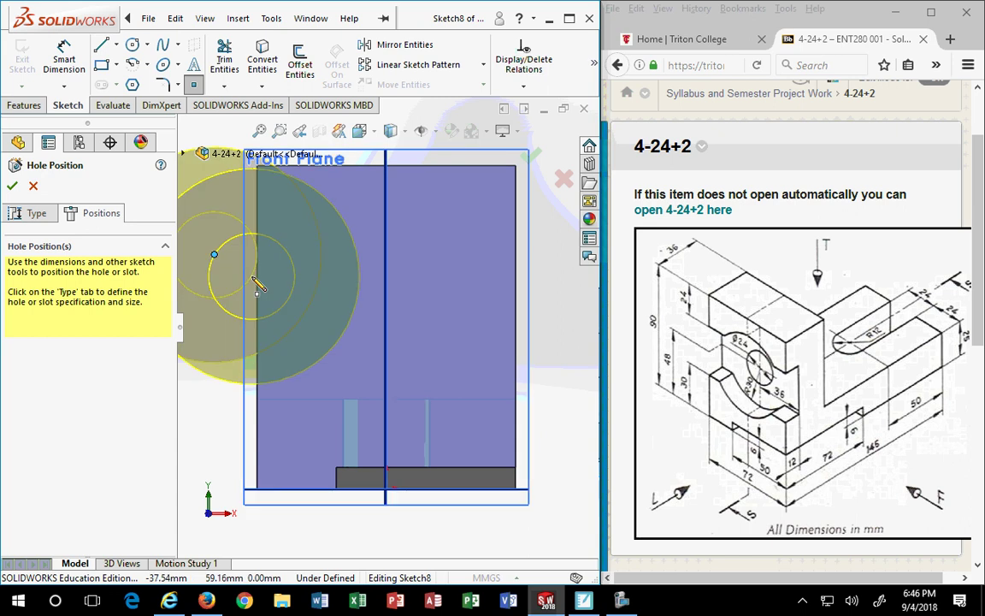
key(z)
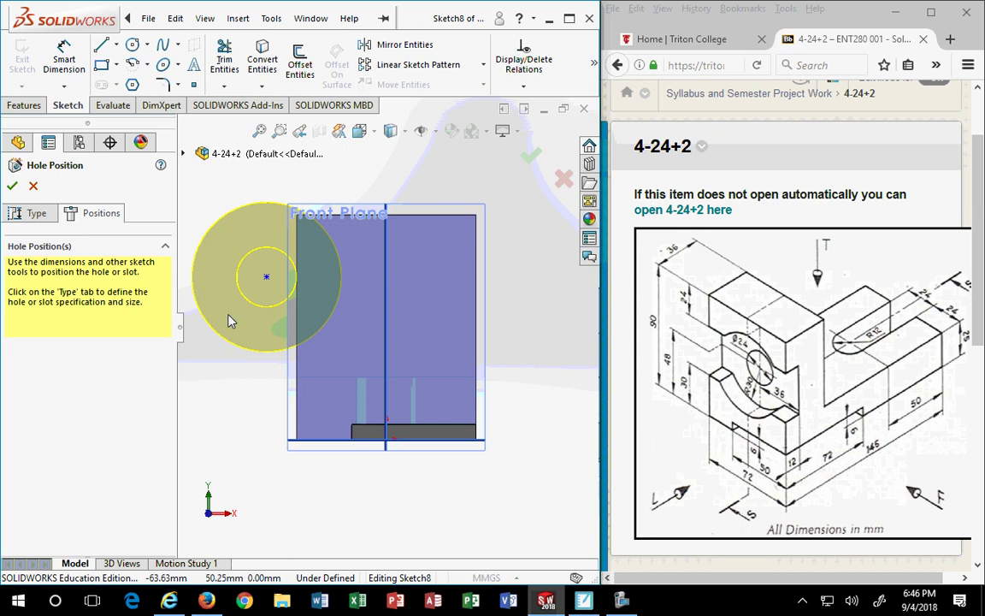
Make the hole centre point coincident with the vertical centreline.
click(267, 278)
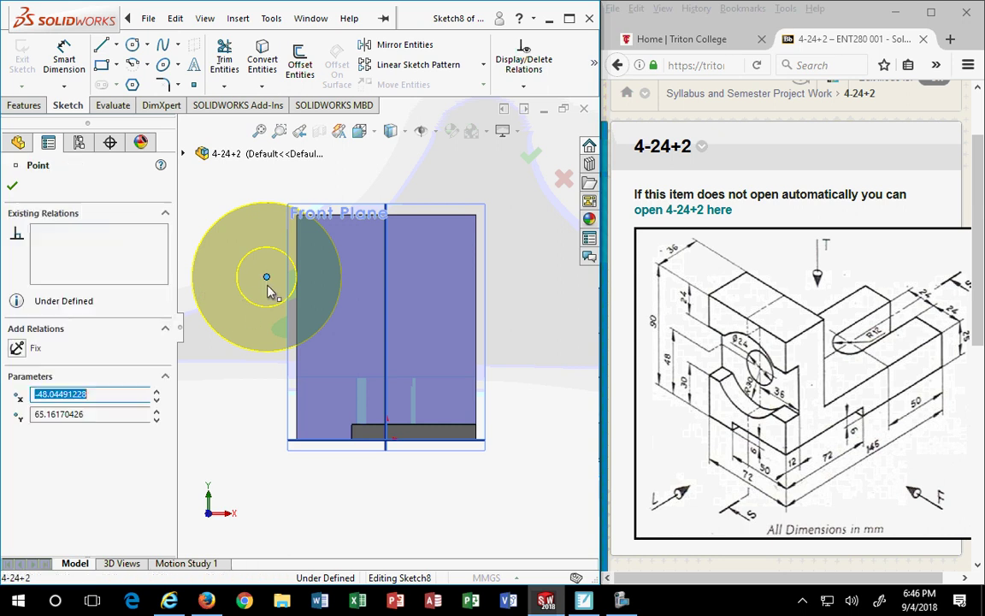
click(386, 281)
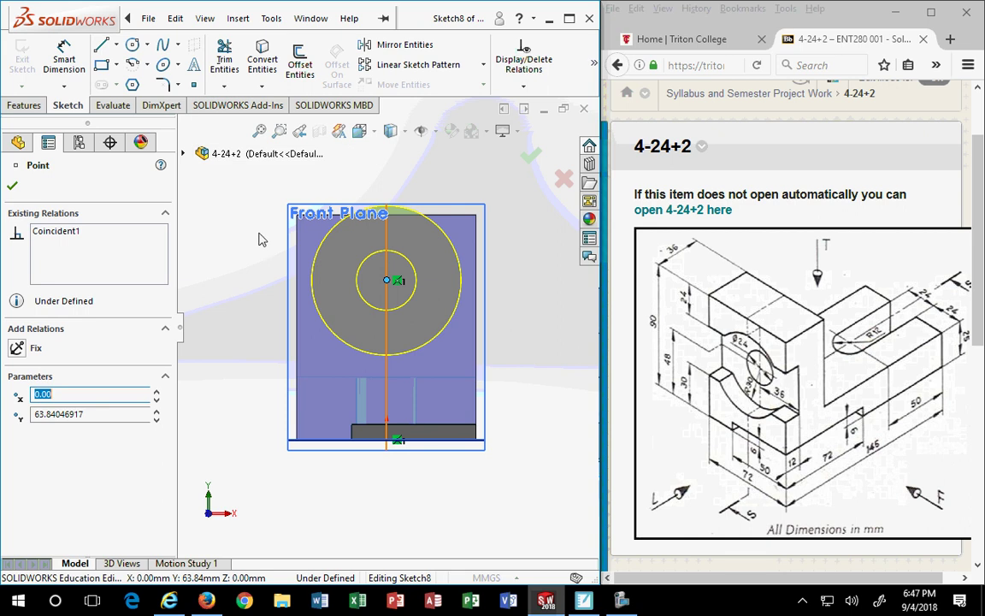
Dimension the hole centre 48 mm above the part's bottom edge.
click(69, 60)
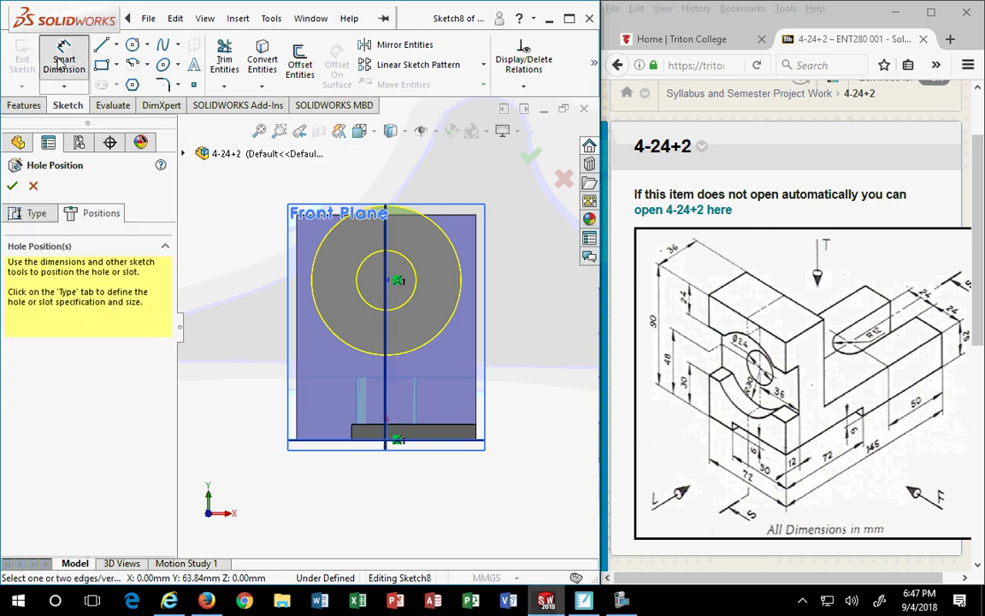
click(318, 441)
click(386, 282)
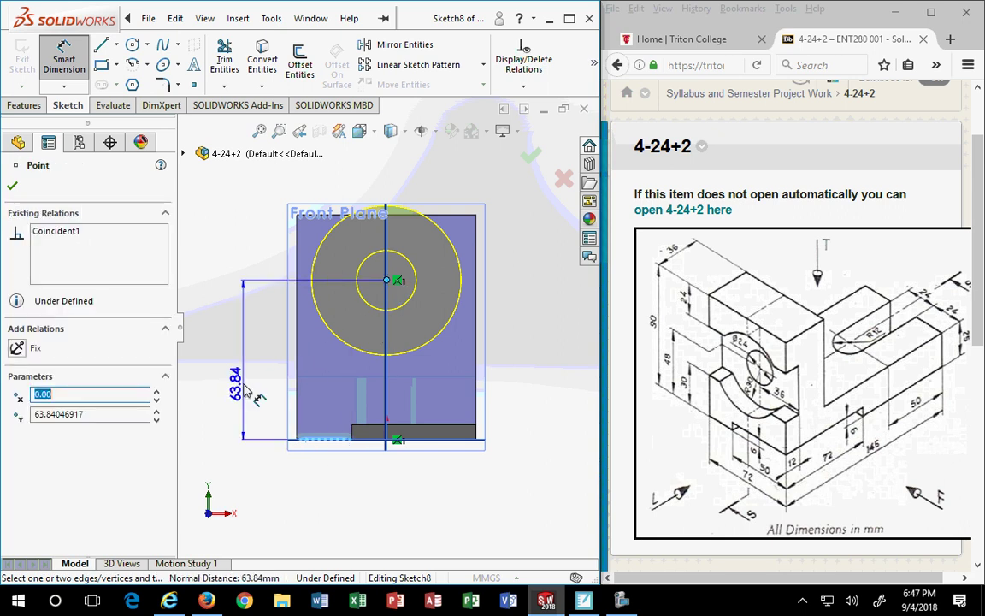
click(235, 363)
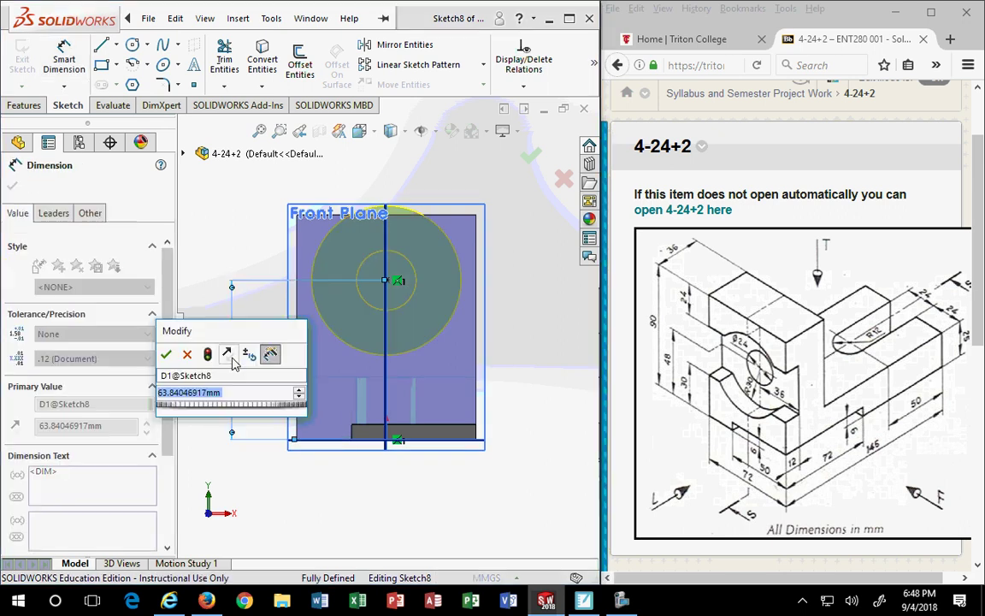
text(48)
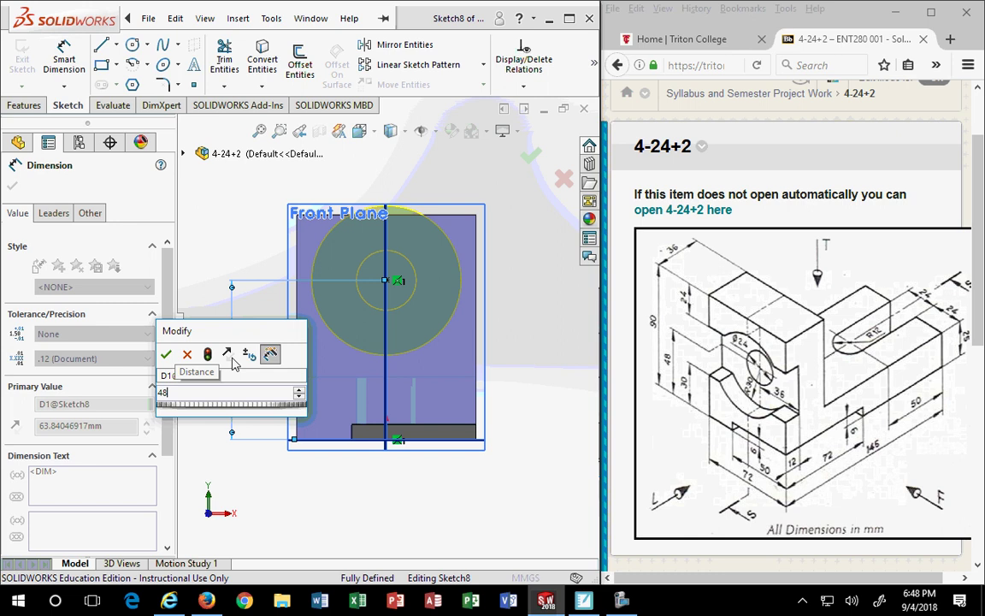
key(Return)
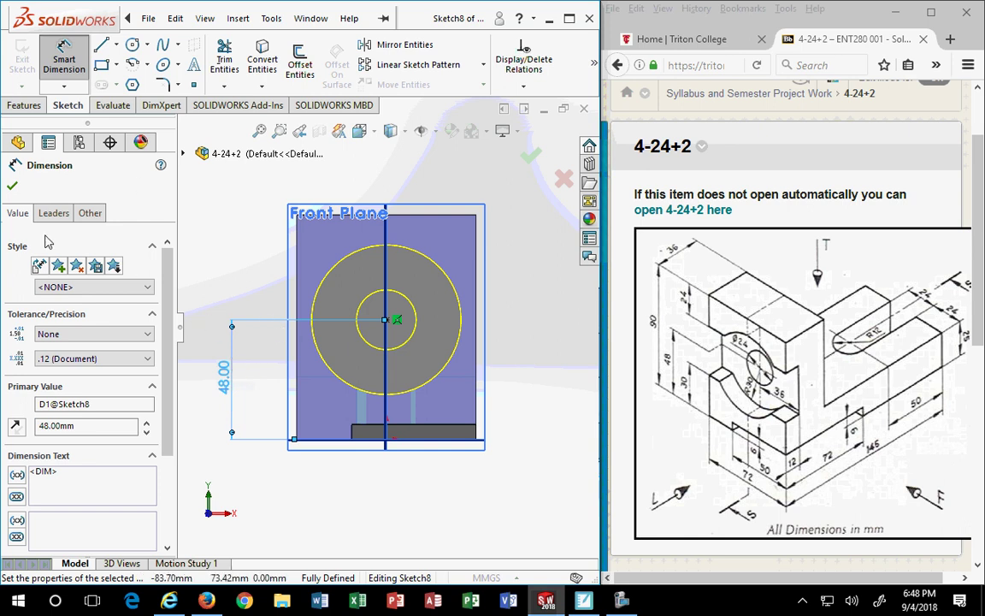
Accept the 48 mm dimension and check the hole Type settings before returning to Positions.
scroll(171, 390, down, 5)
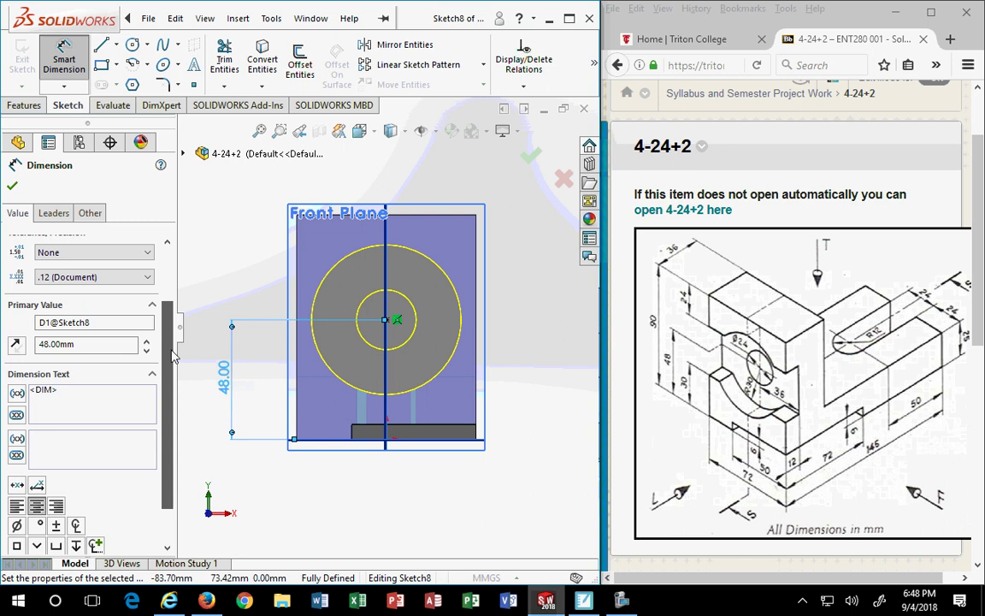
click(12, 187)
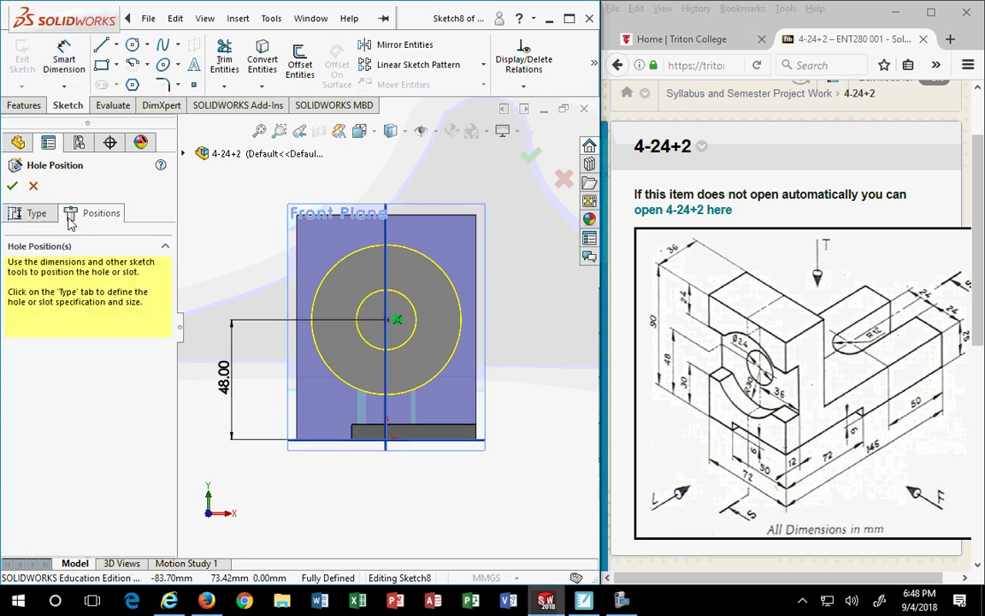
click(35, 214)
scroll(168, 422, down, 4)
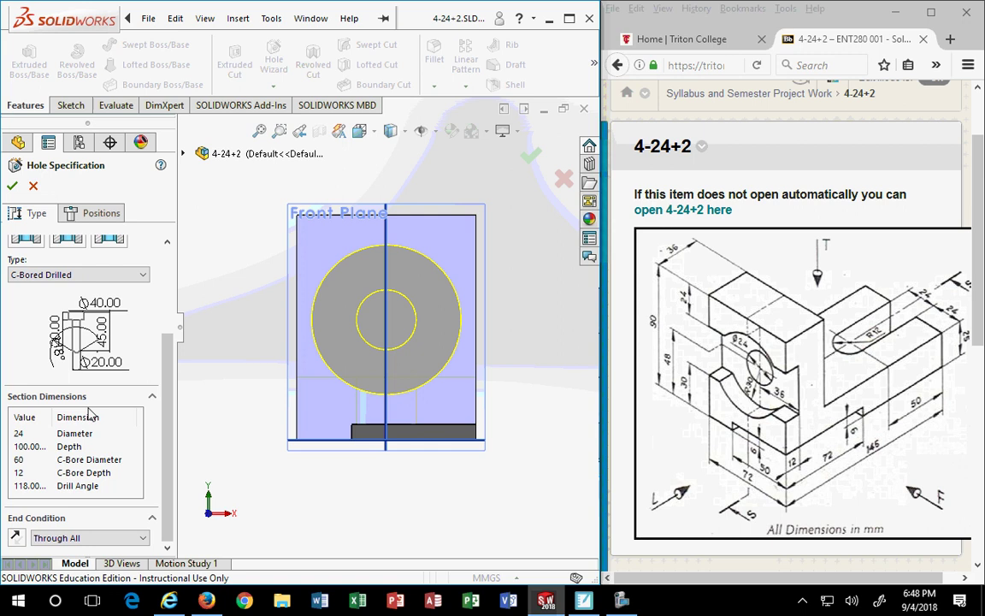
click(100, 214)
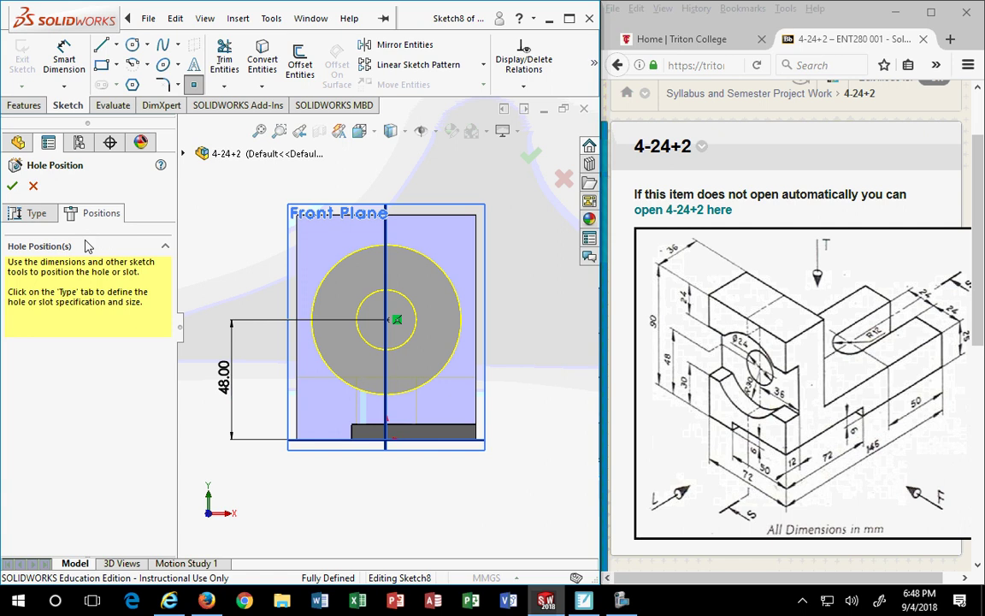
Accept the hole to create Hole1 and orbit the part to inspect the counterbore.
click(530, 159)
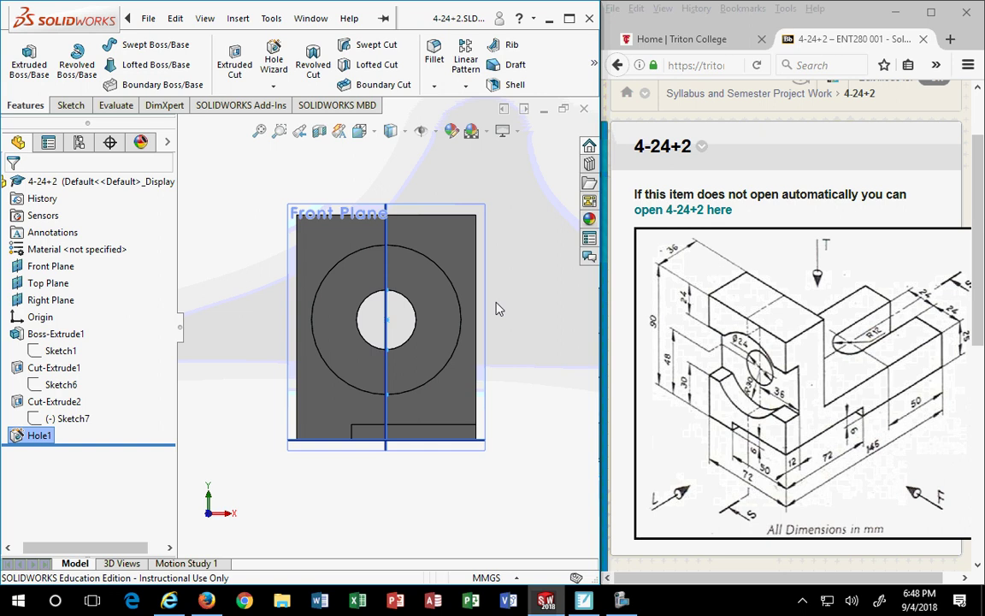
middle_drag(420, 381, 348, 389)
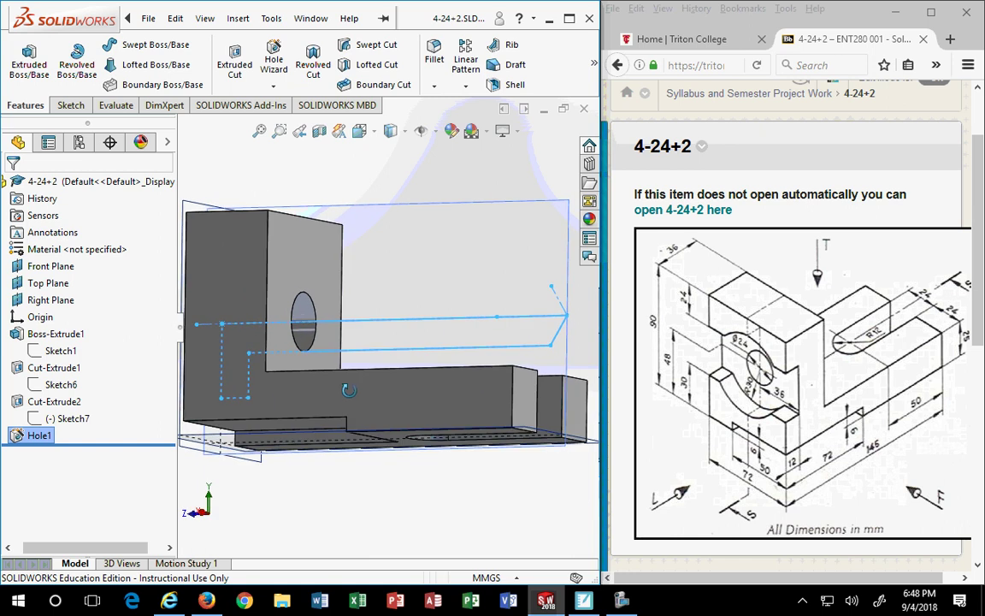
middle_drag(348, 390, 350, 390)
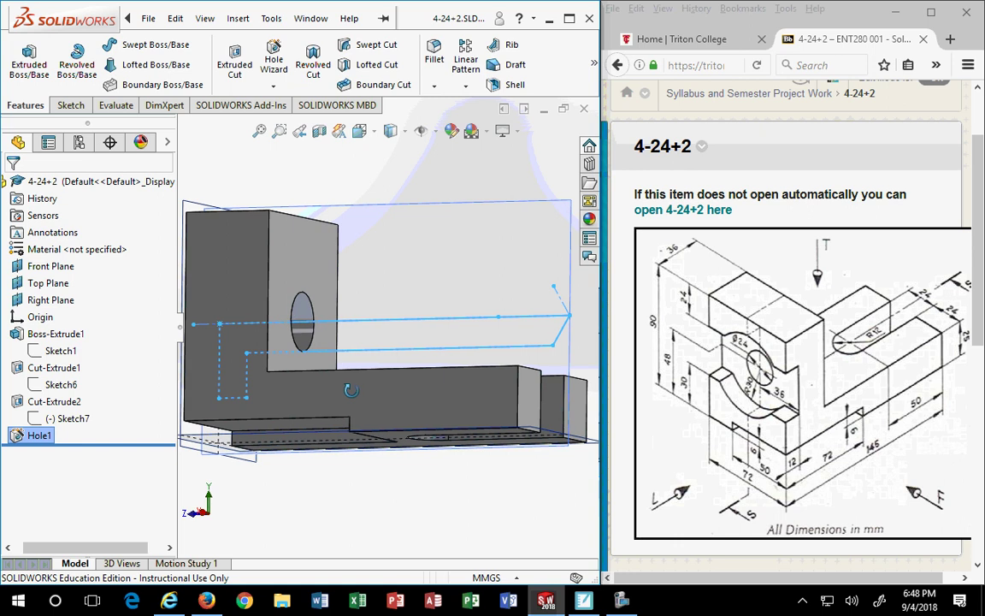
middle_drag(351, 390, 354, 390)
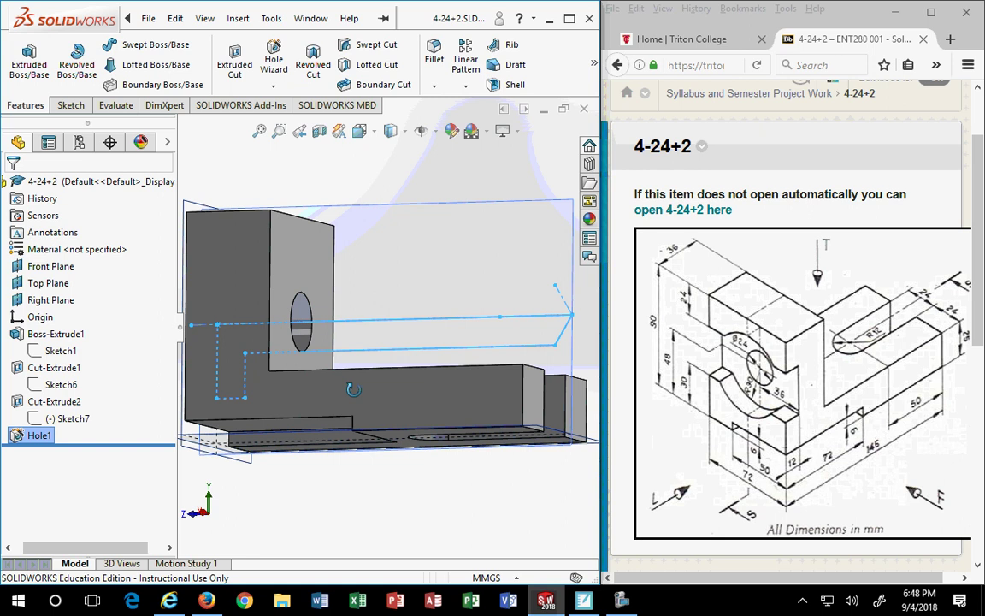
middle_drag(353, 390, 420, 415)
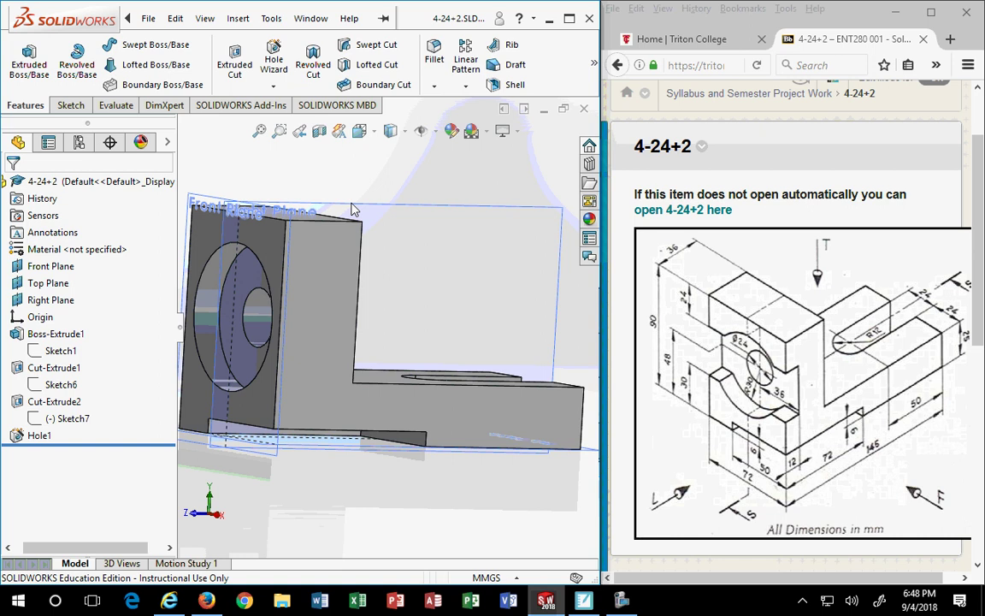
scroll(307, 250, up, 3)
middle_drag(293, 284, 470, 417)
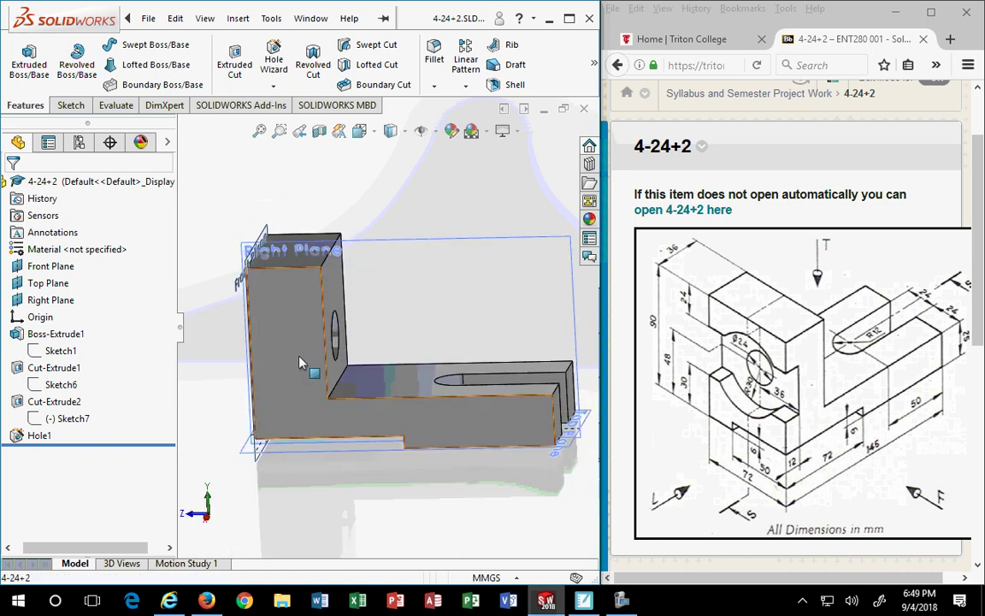
click(272, 326)
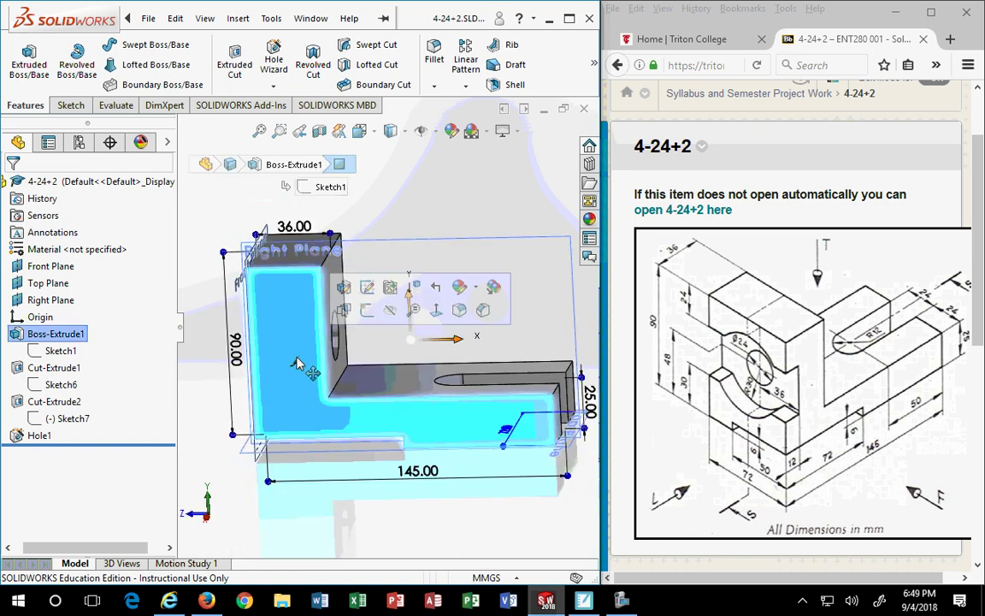
click(275, 56)
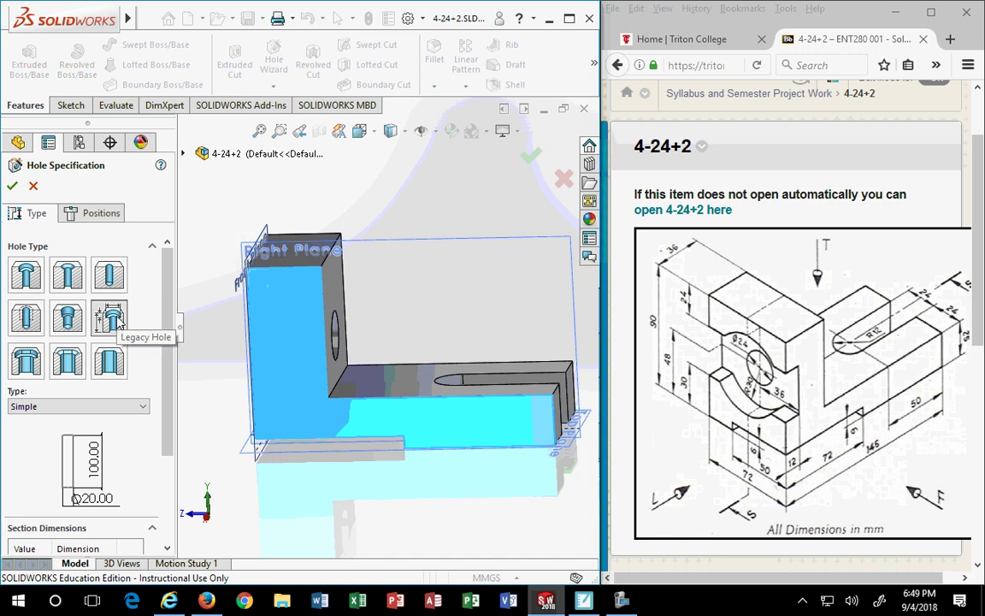
click(16, 187)
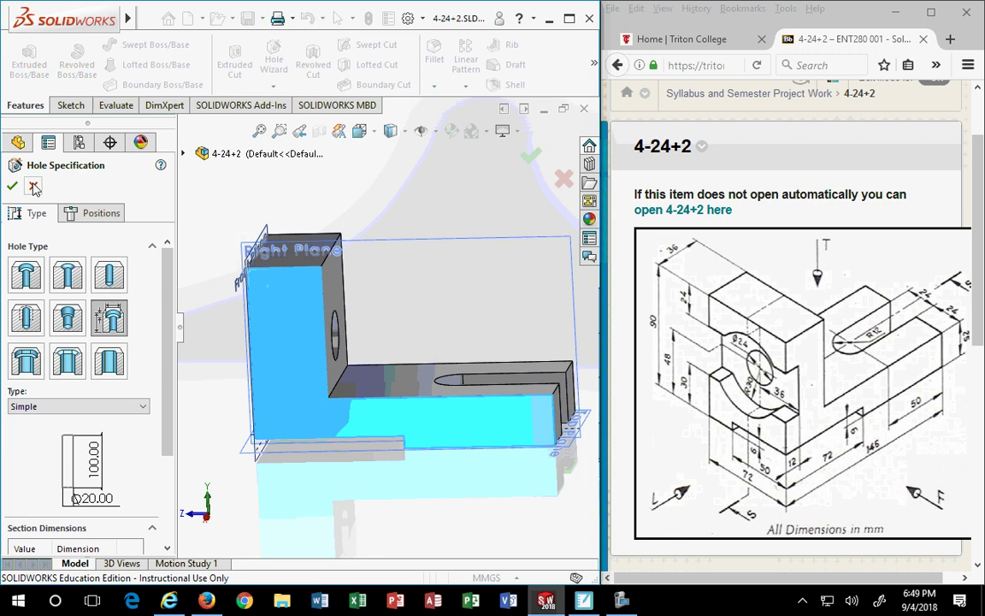
middle_drag(367, 215, 556, 240)
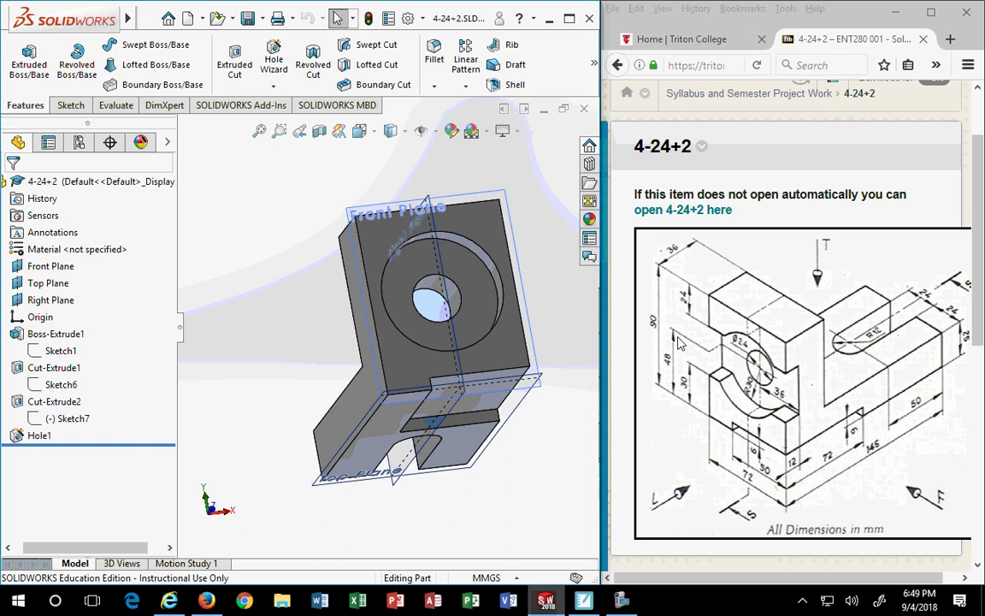
Start a sketch on the front face and draw a corner rectangle spanning edge to edge.
middle_drag(478, 422, 507, 480)
click(452, 248)
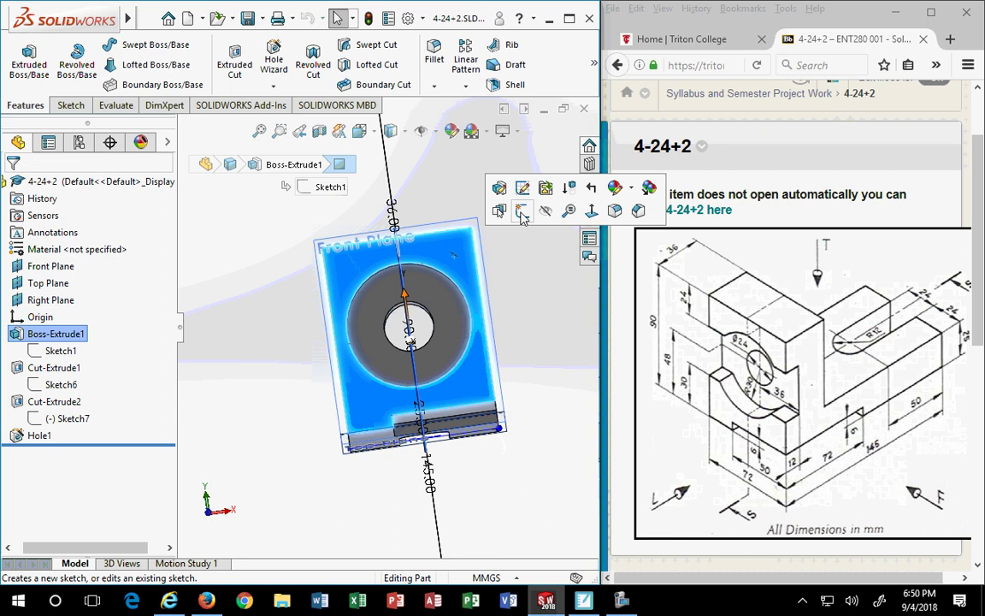
click(523, 211)
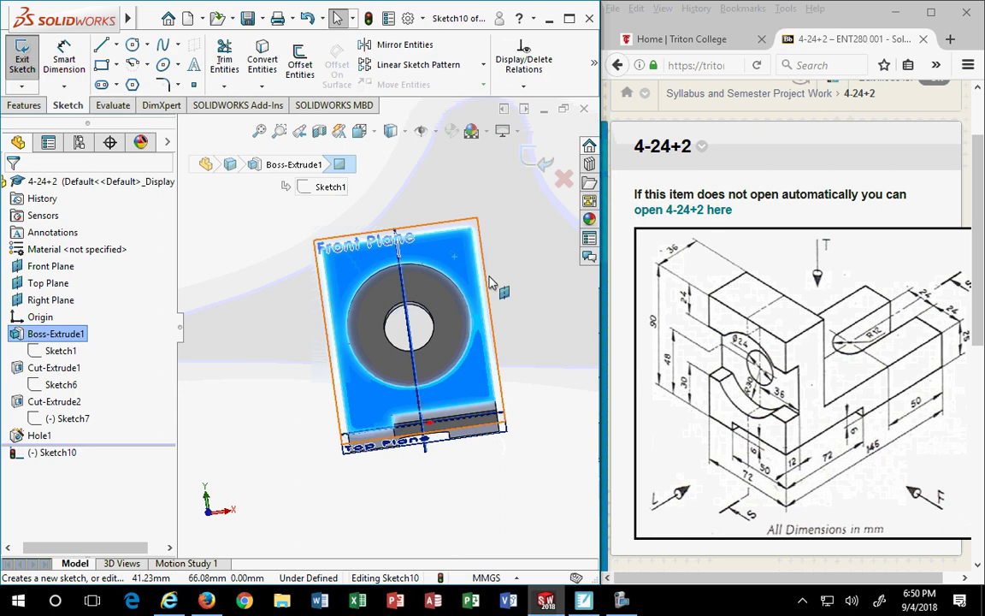
click(100, 66)
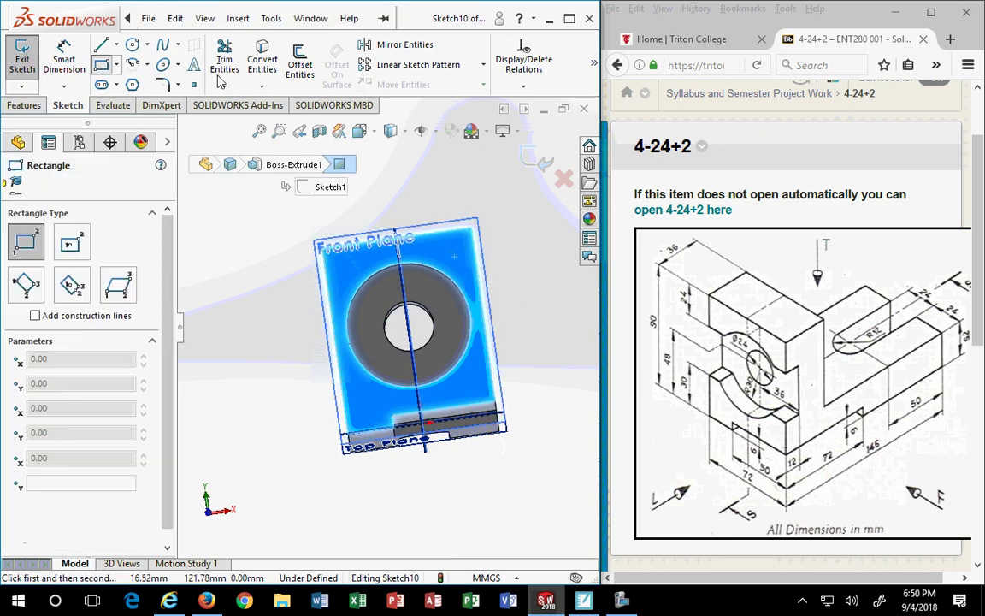
click(374, 133)
click(447, 218)
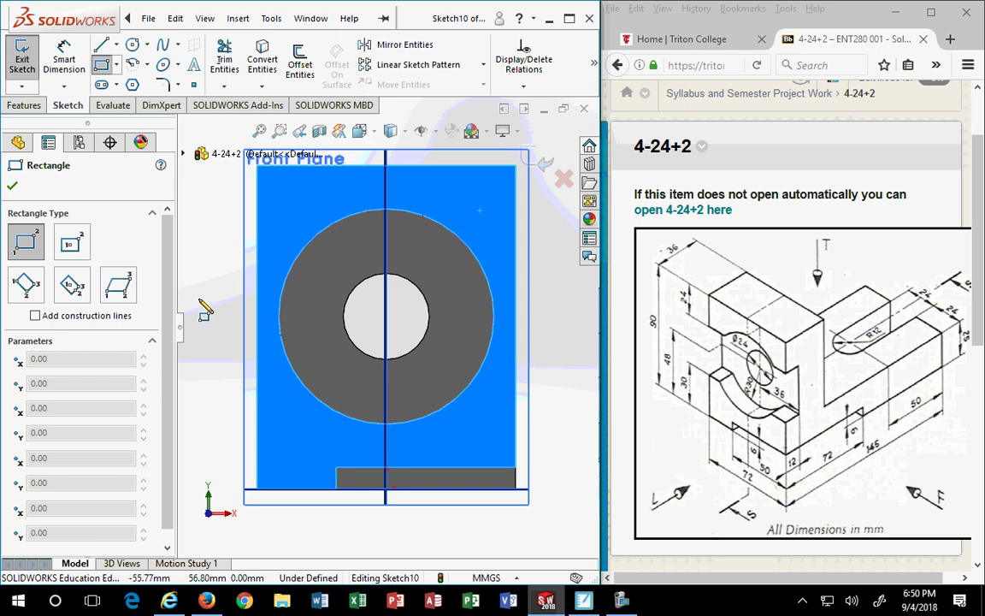
click(258, 256)
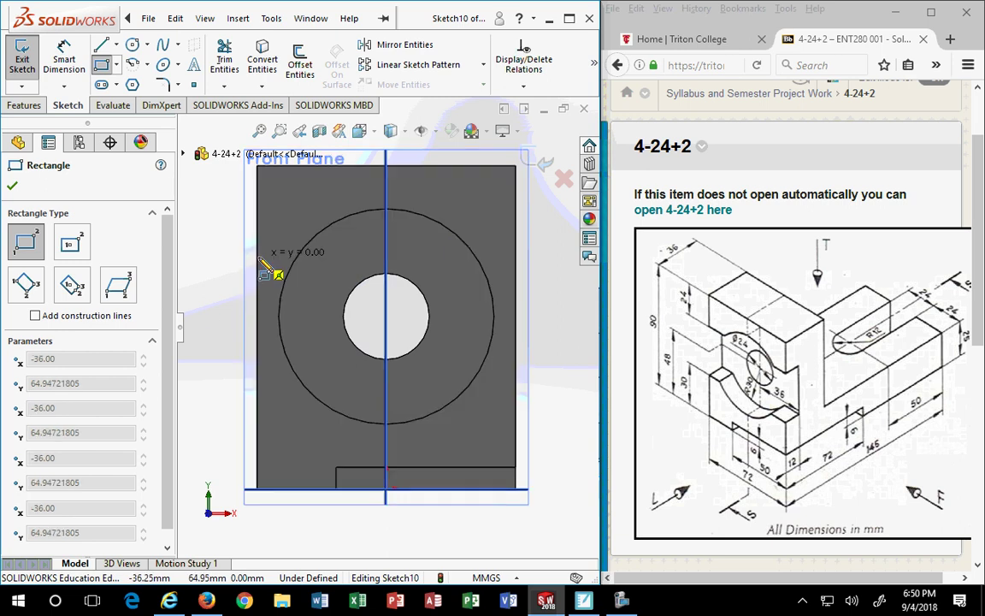
click(516, 383)
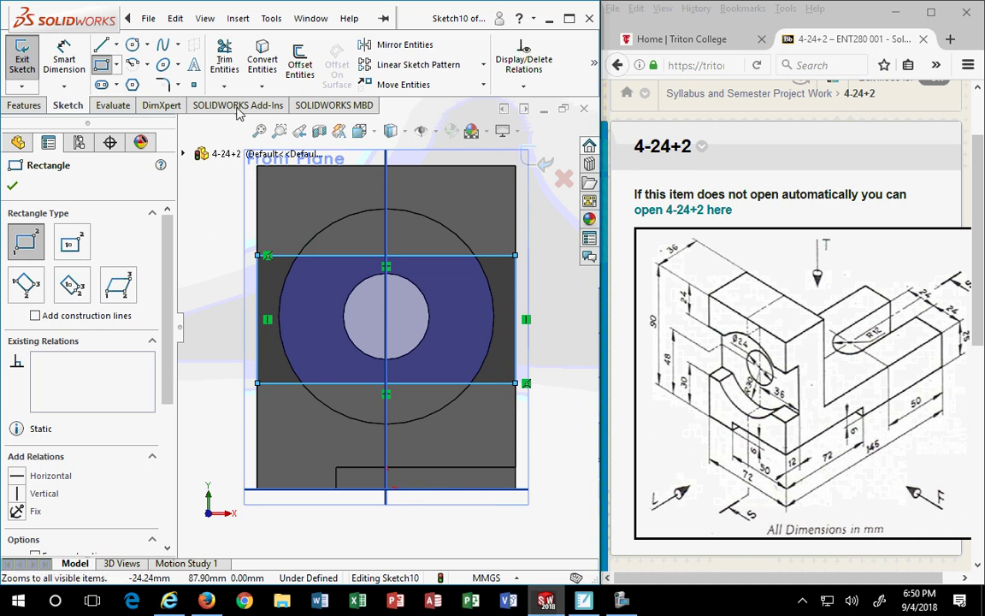
Dimension the rectangle 30 mm above the bottom edge and 24 mm below the top edge.
click(79, 54)
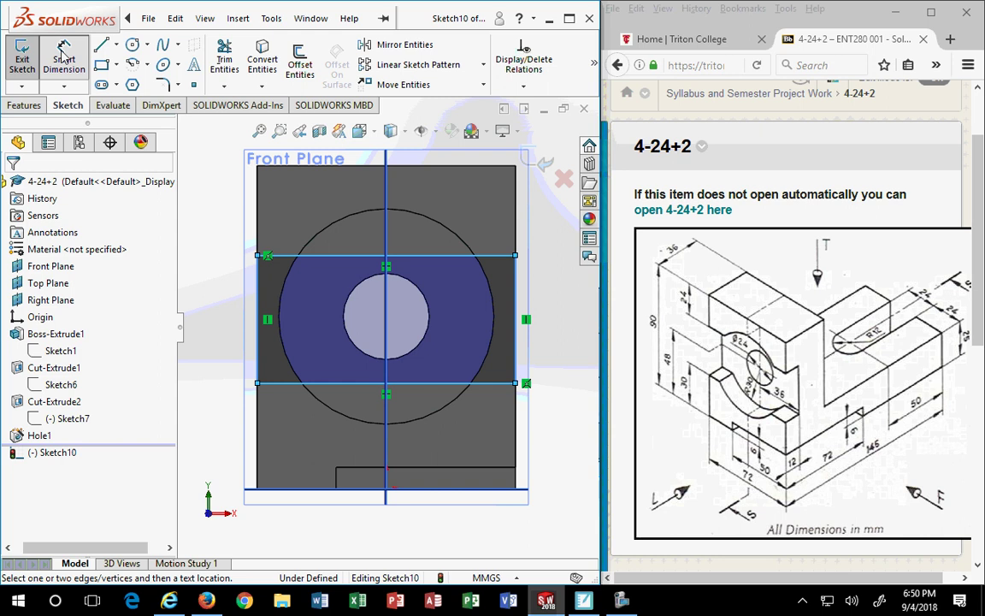
click(288, 384)
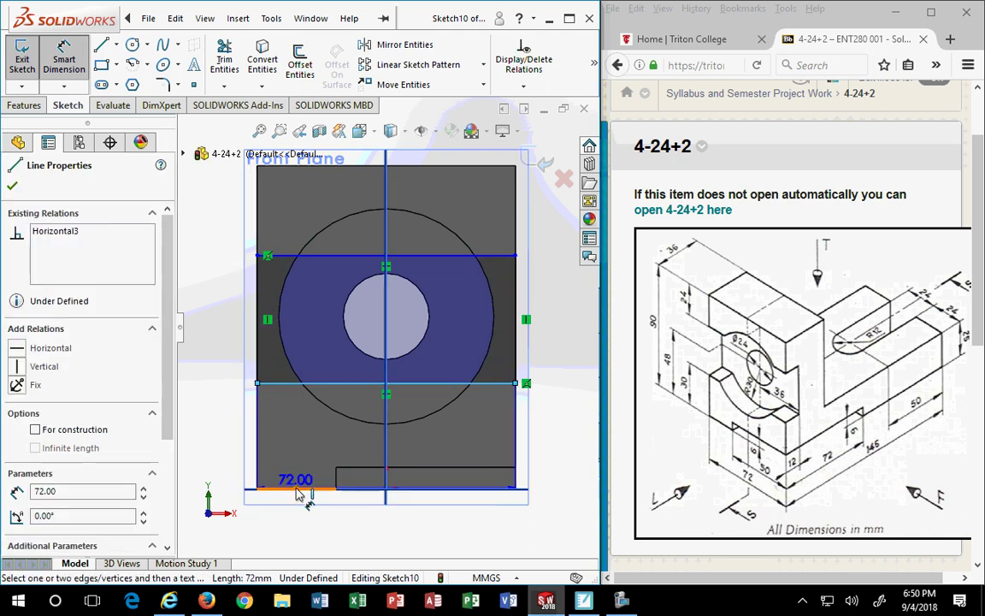
click(300, 488)
click(198, 415)
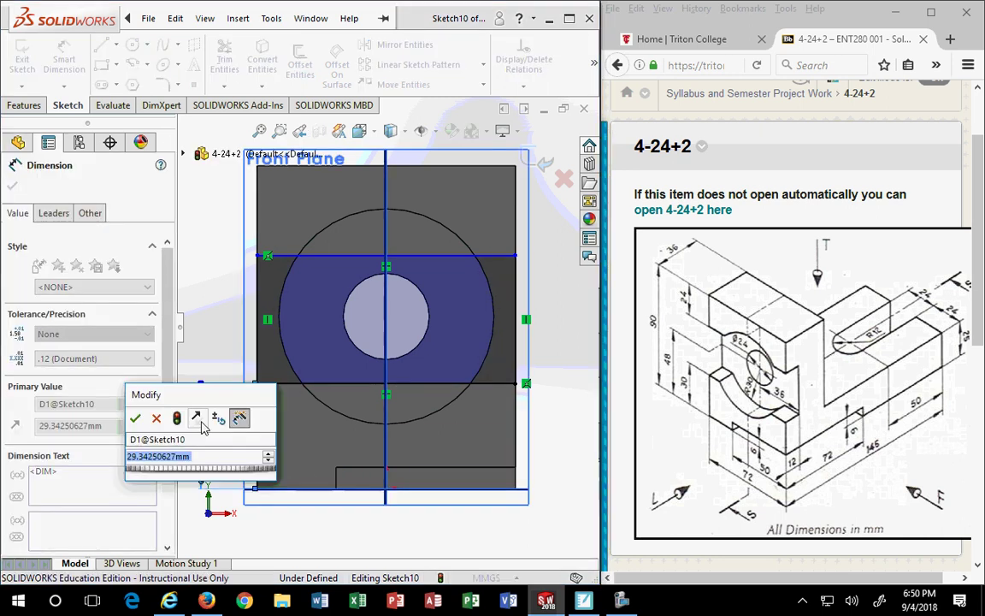
text(30)
key(Return)
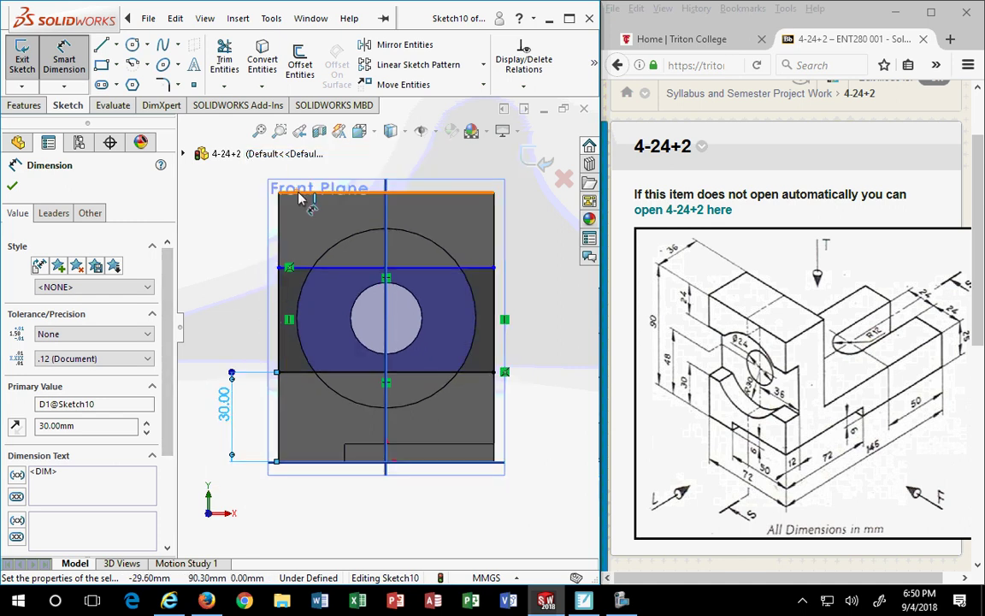
click(304, 197)
click(301, 268)
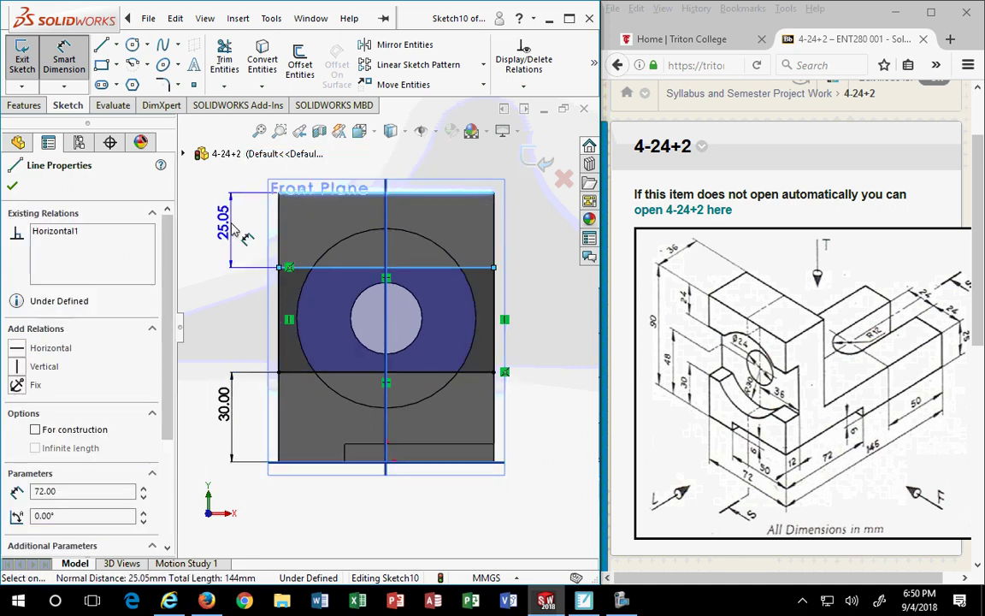
click(226, 222)
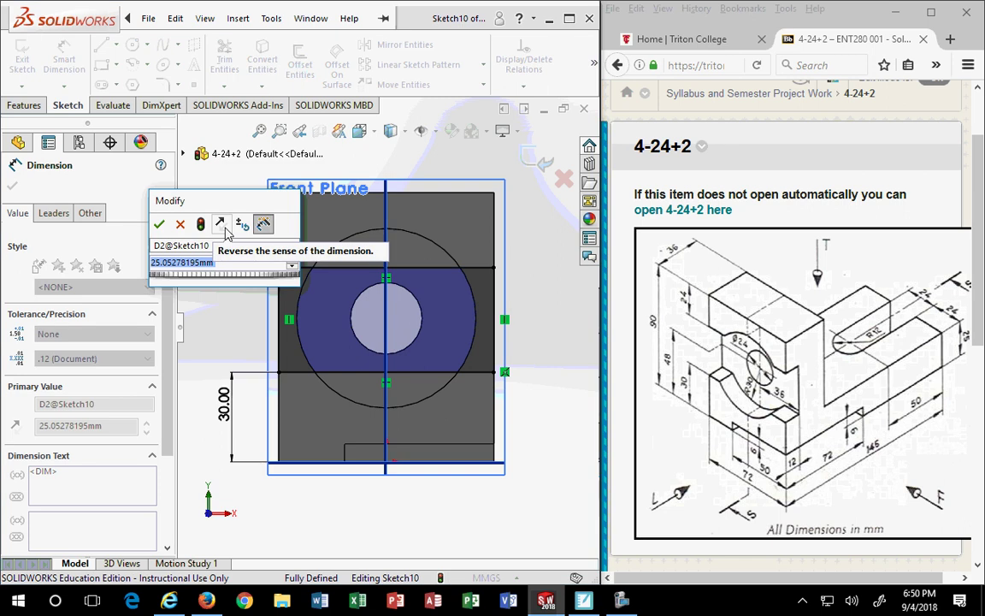
text(24)
key(Return)
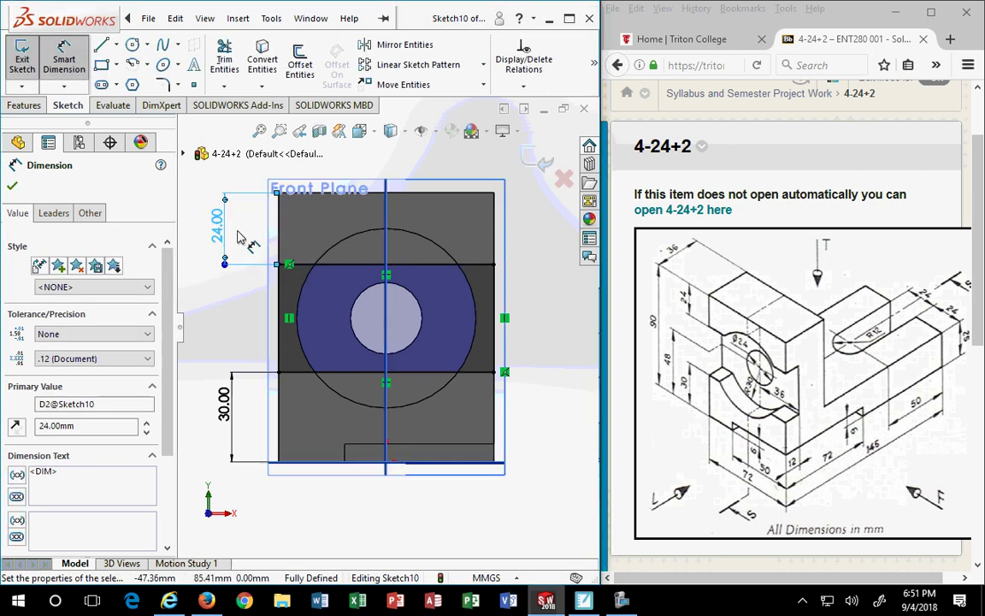
Show the Features commands while the band rectangle sketch is still open.
click(26, 105)
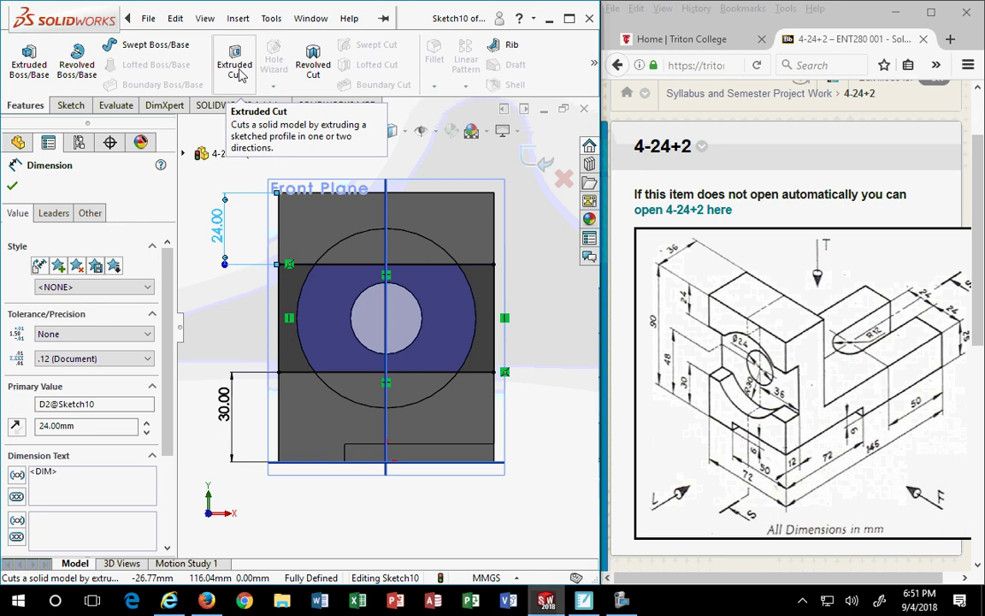
Cut the band rectangle 12 mm Blind into the front block, viewed isometrically, creating Cut-Extrude3.
click(236, 66)
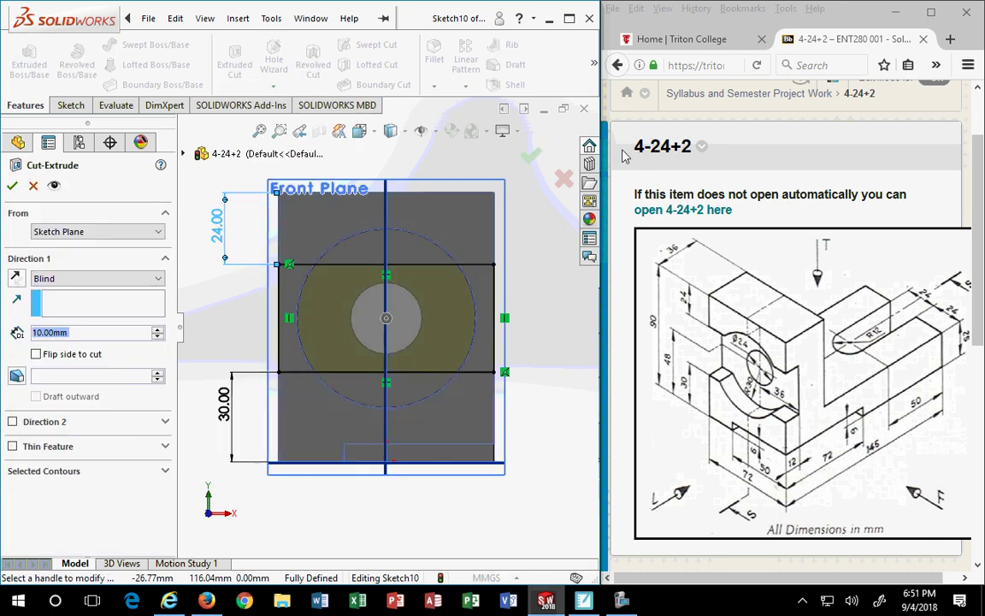
click(360, 131)
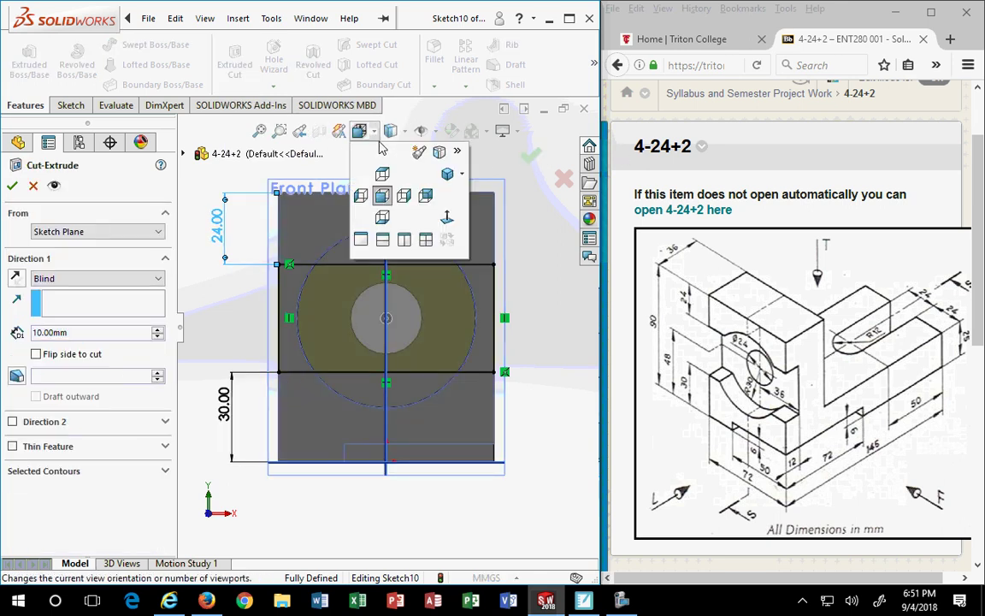
click(445, 176)
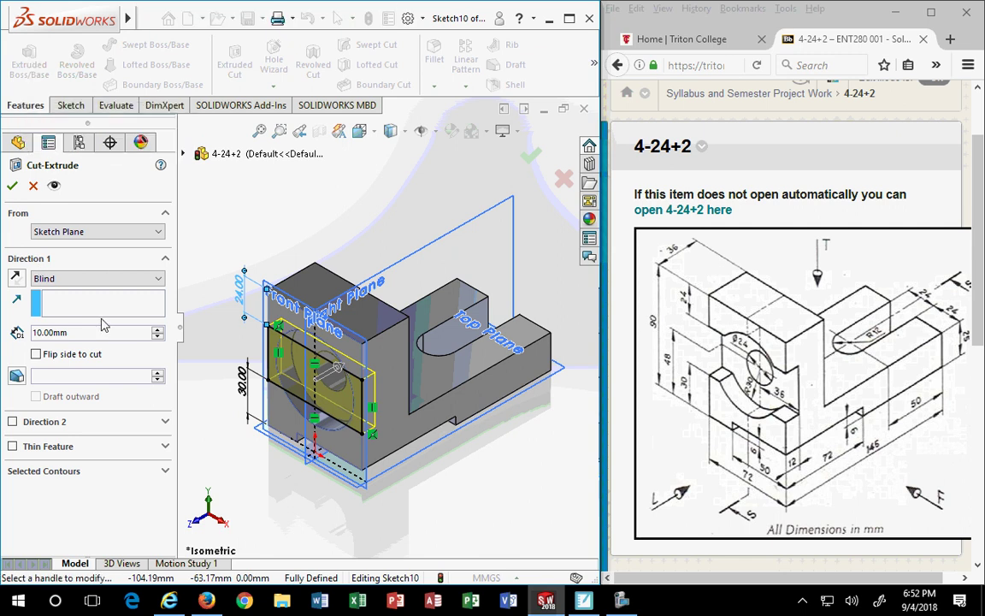
click(77, 337)
text(12)
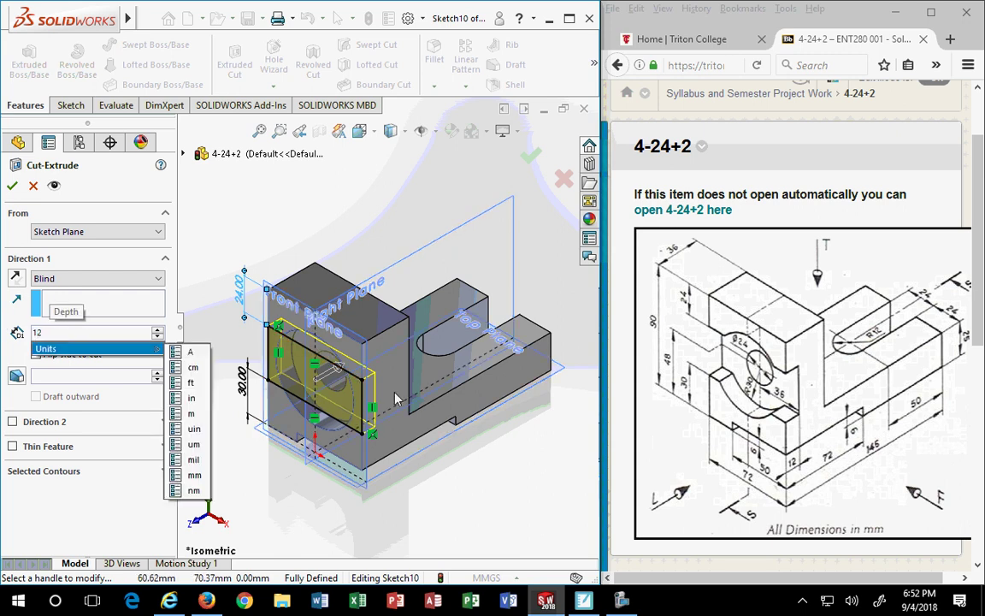
key(Return)
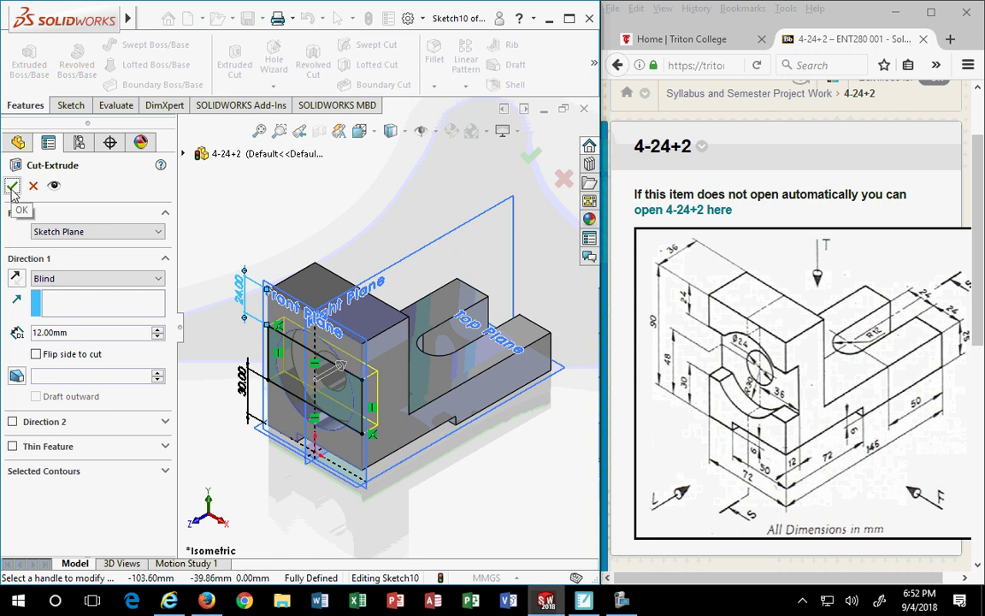
click(12, 187)
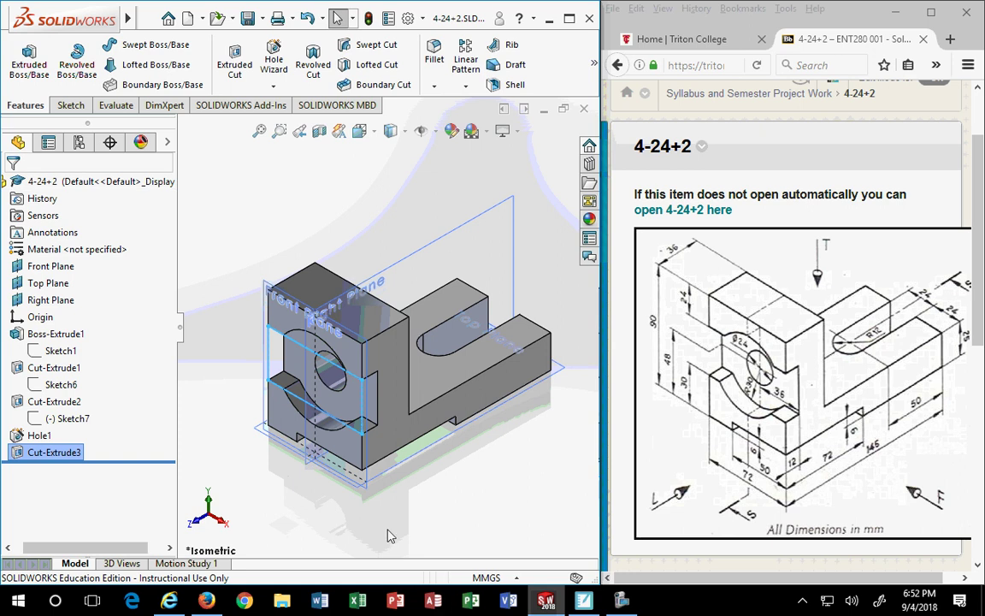
Deselect Cut-Extrude3 and zoom in on the long arm around the rounded slot.
click(387, 536)
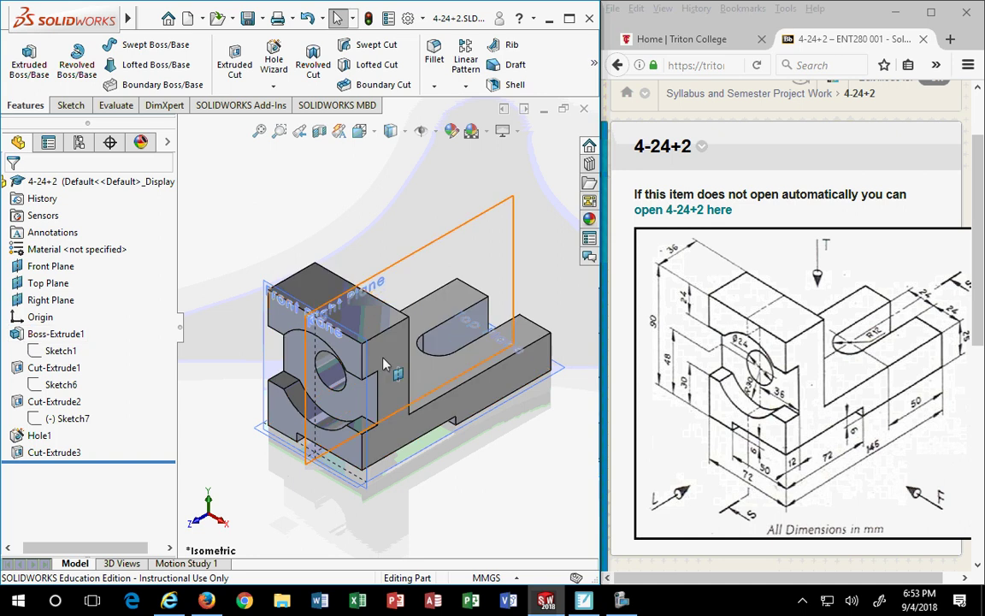
click(374, 131)
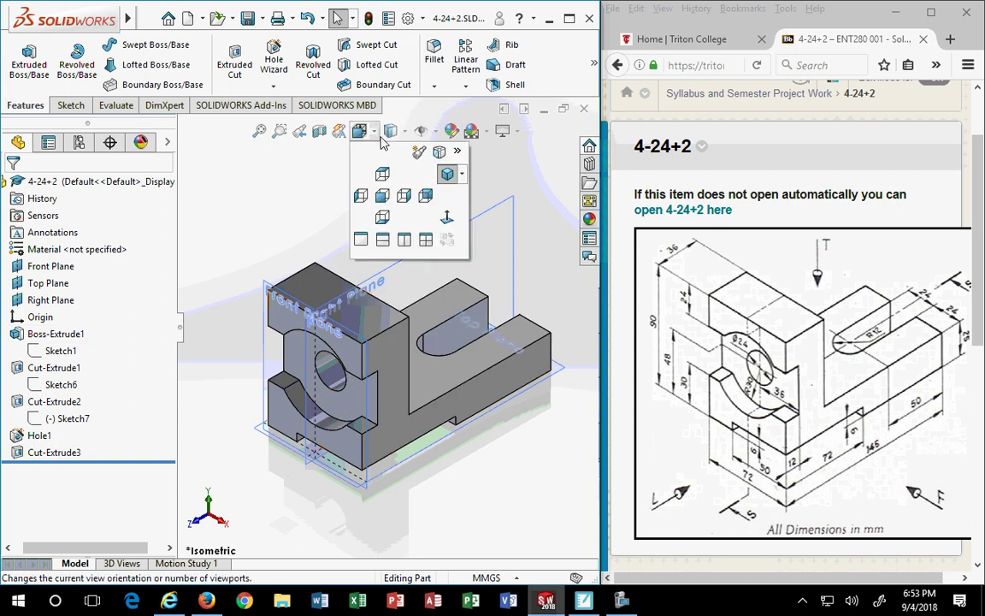
click(392, 131)
click(374, 131)
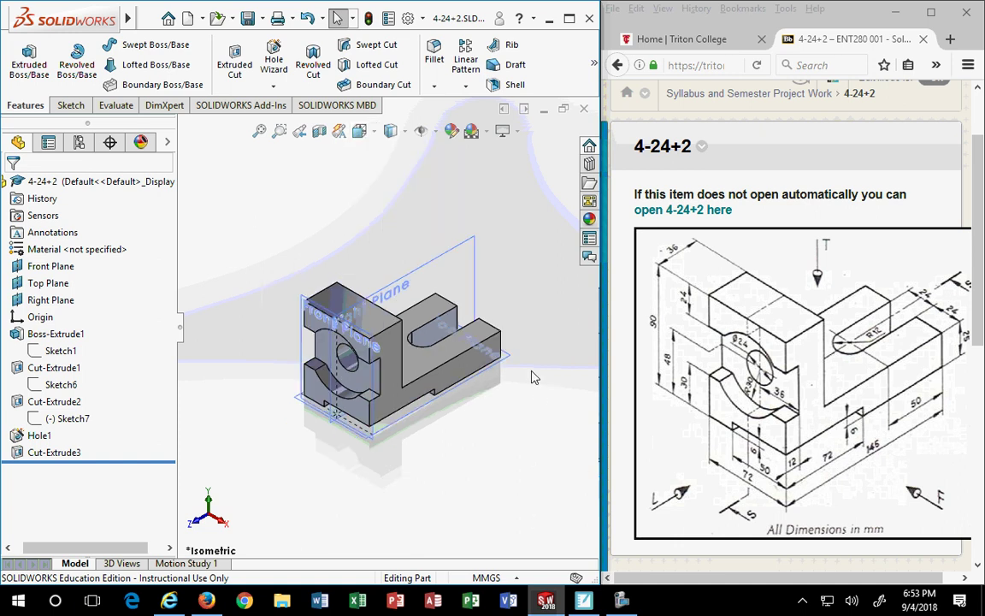
scroll(422, 326, up, 5)
Sketch a small corner rectangle beside the rounded slot on the long arm's top face.
click(389, 331)
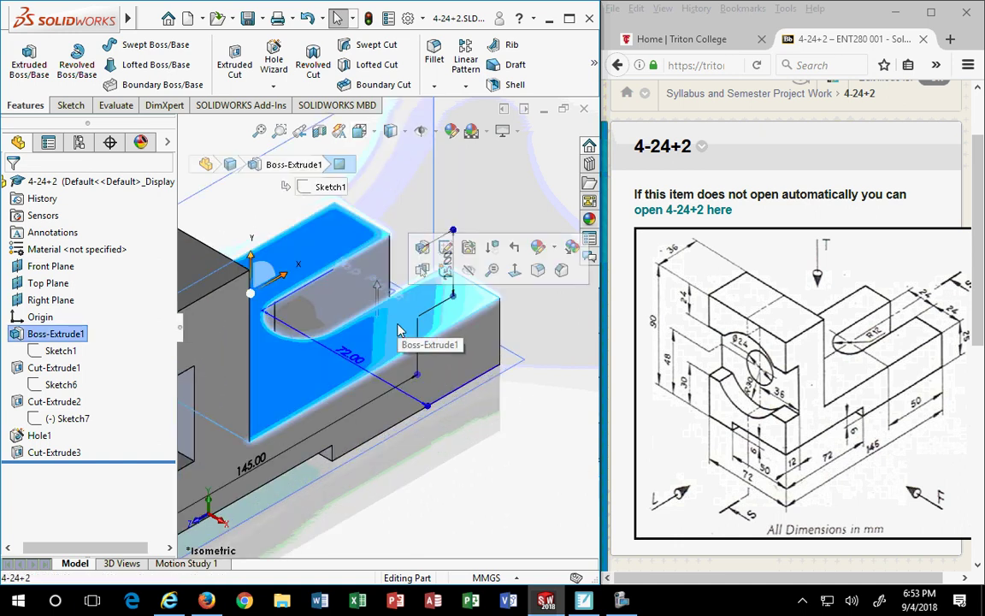
right_click(393, 342)
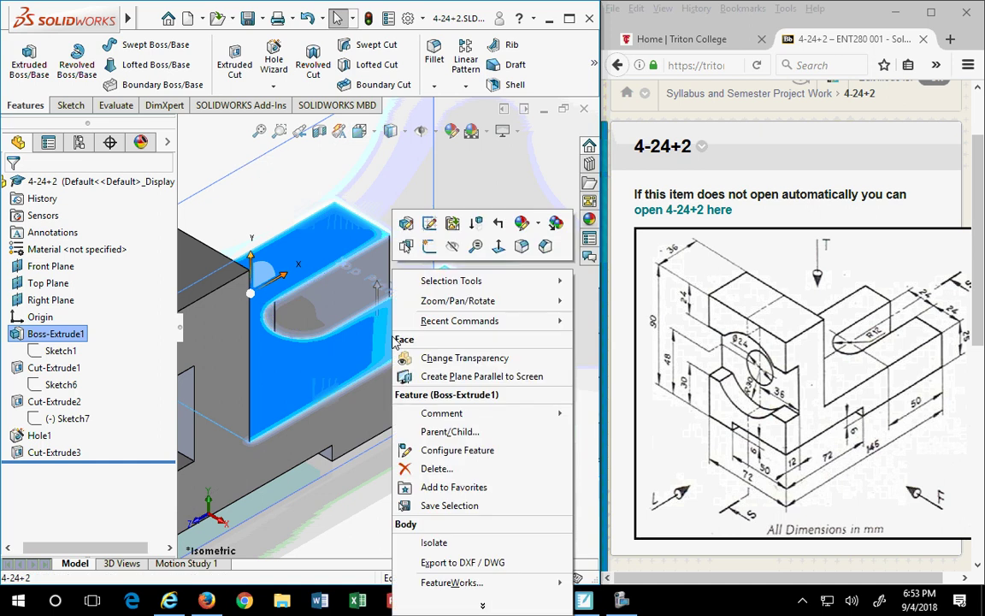
click(435, 248)
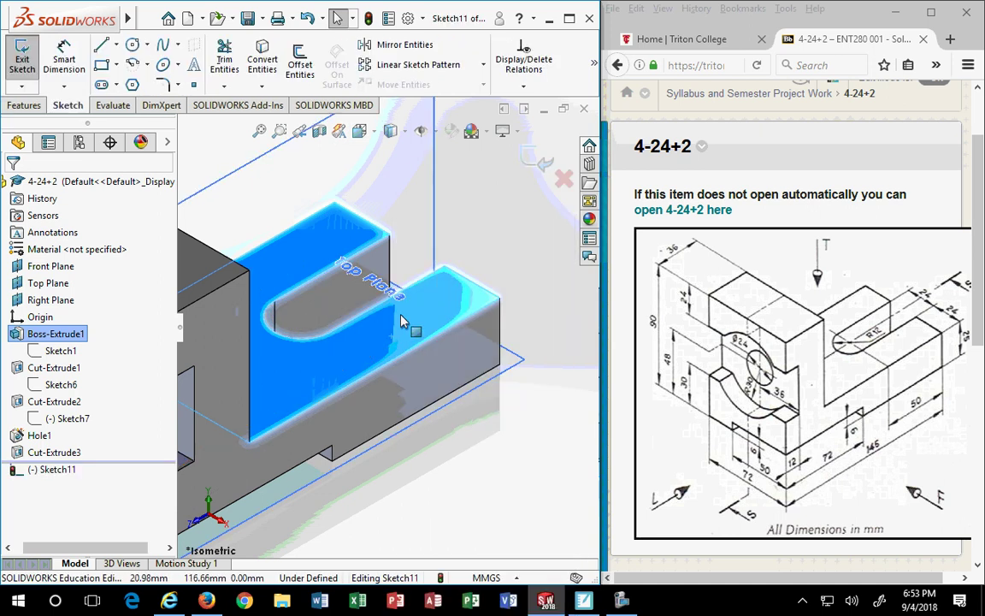
click(132, 44)
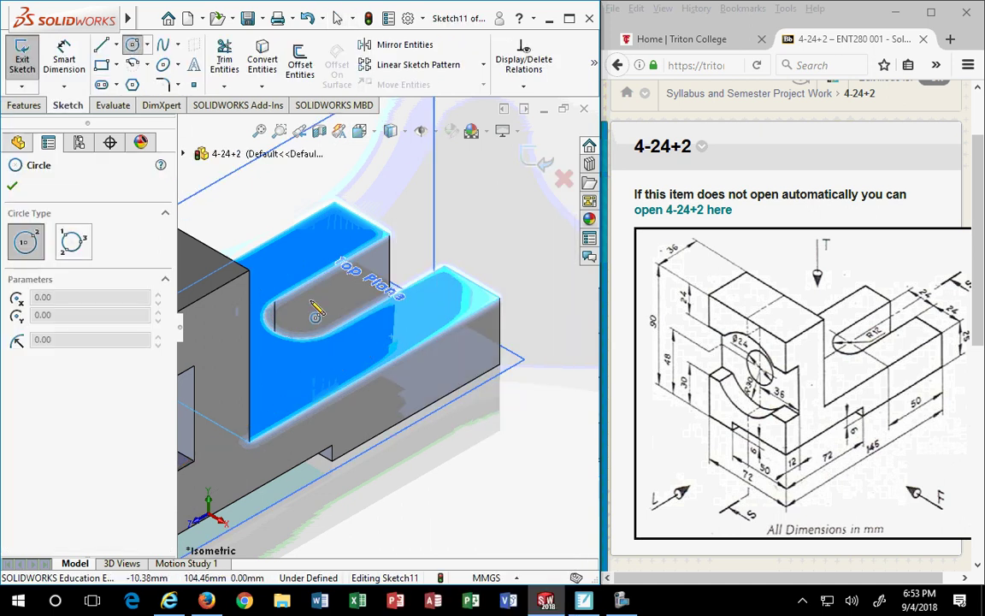
click(102, 65)
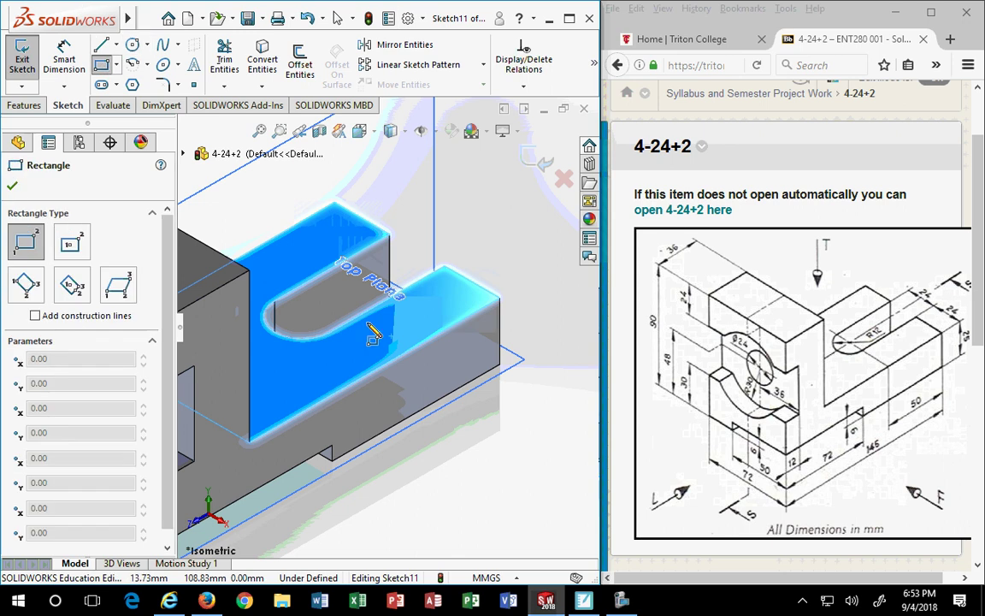
click(341, 351)
click(396, 330)
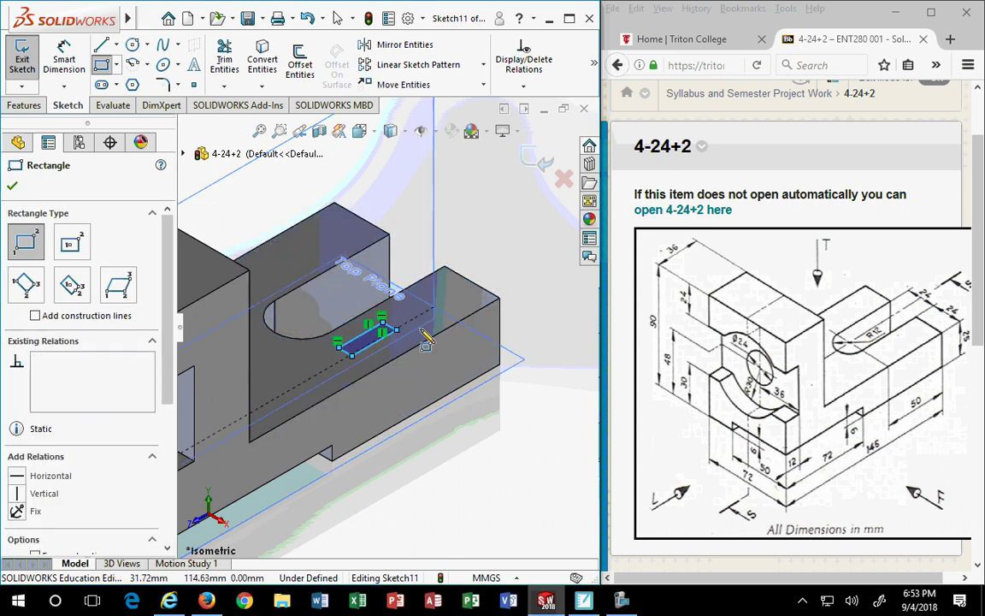
click(12, 184)
click(12, 105)
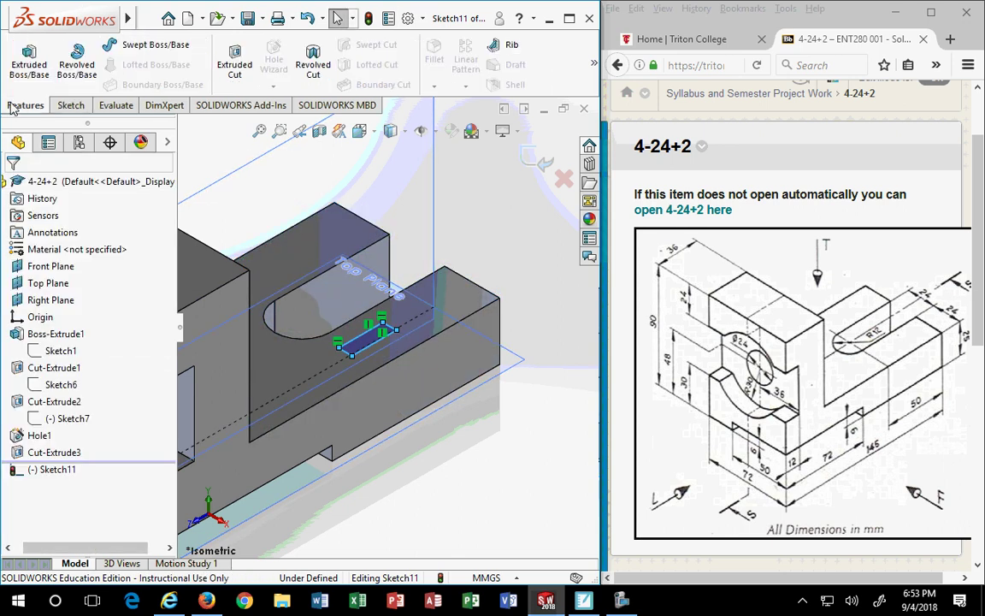
Extrude the small rectangle down to the part's bottom edge as Boss-Extrude2, then select it.
click(30, 59)
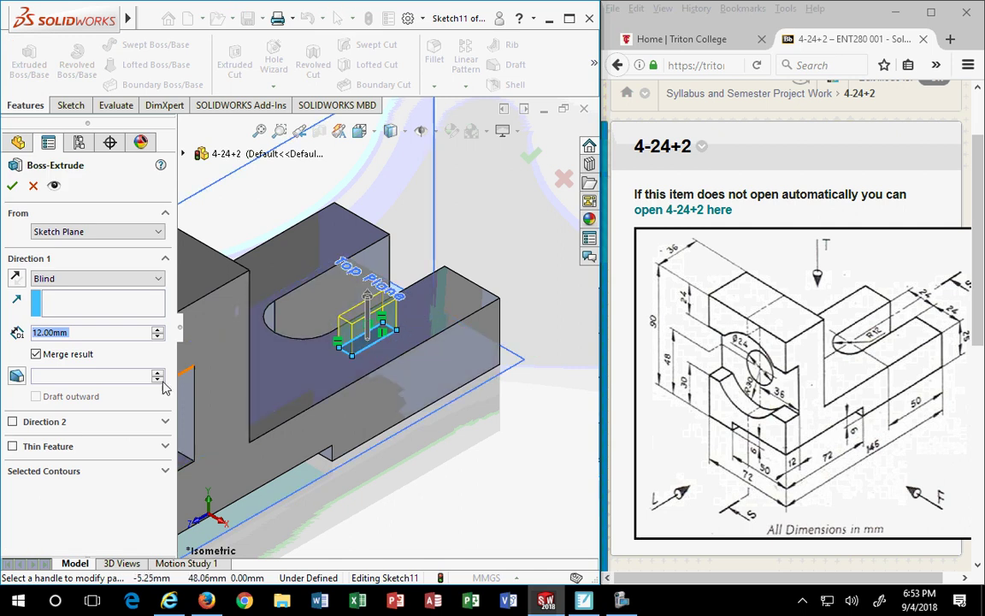
mouse_move(367, 298)
mouse_down()
mouse_move(396, 460)
mouse_move(376, 449)
mouse_up()
click(353, 458)
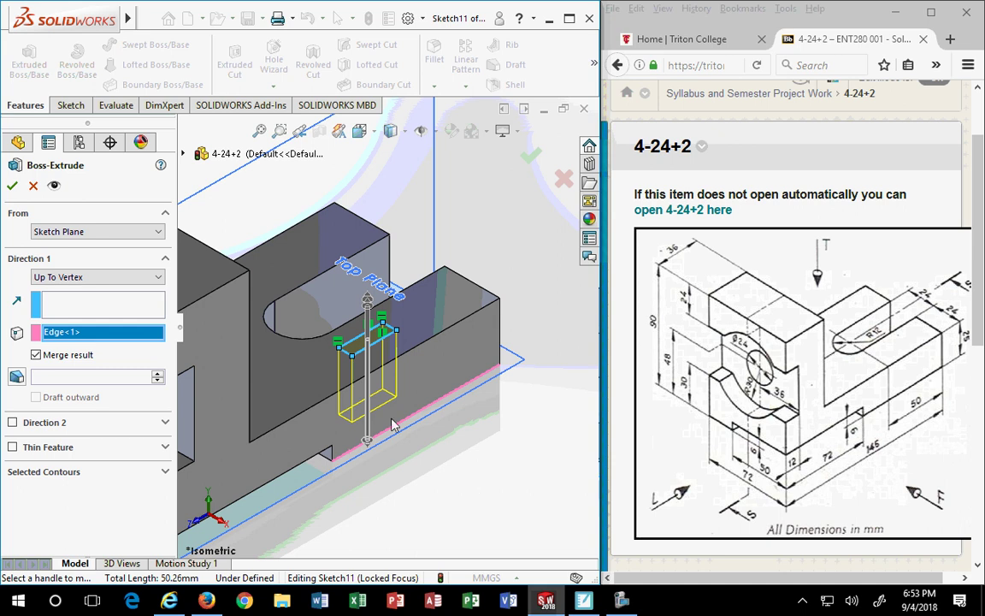
click(12, 185)
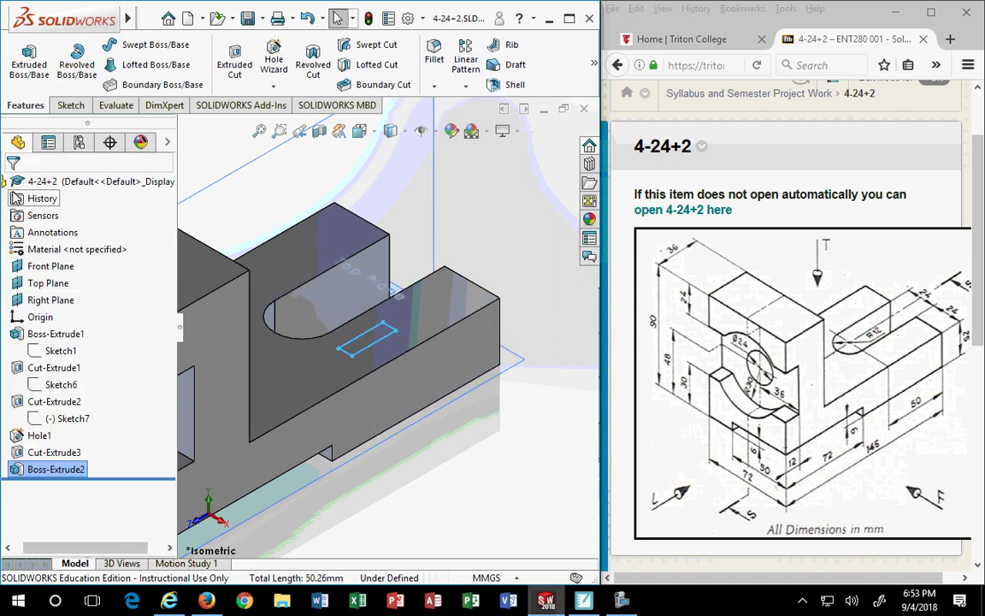
click(421, 494)
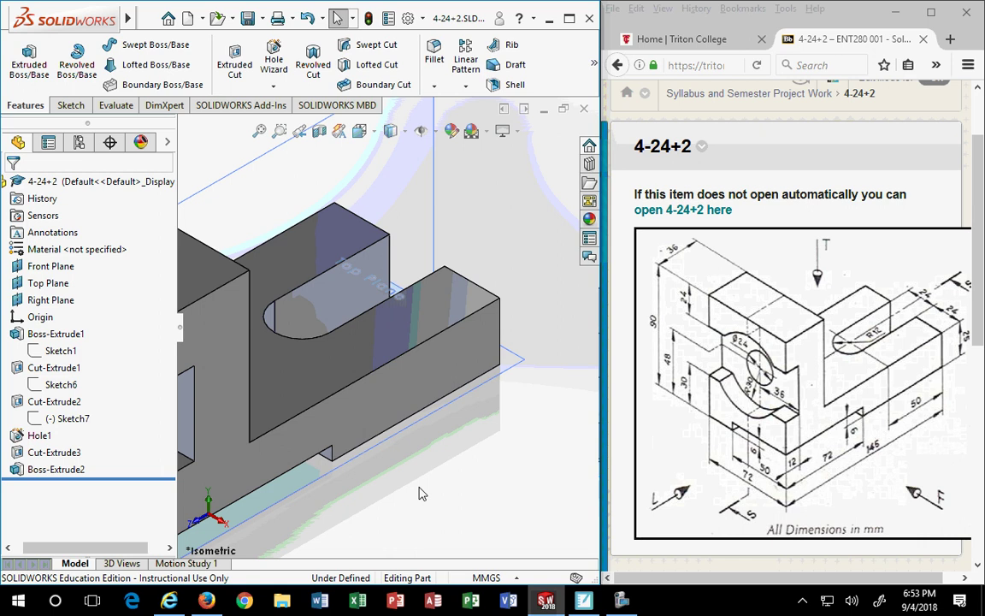
click(63, 470)
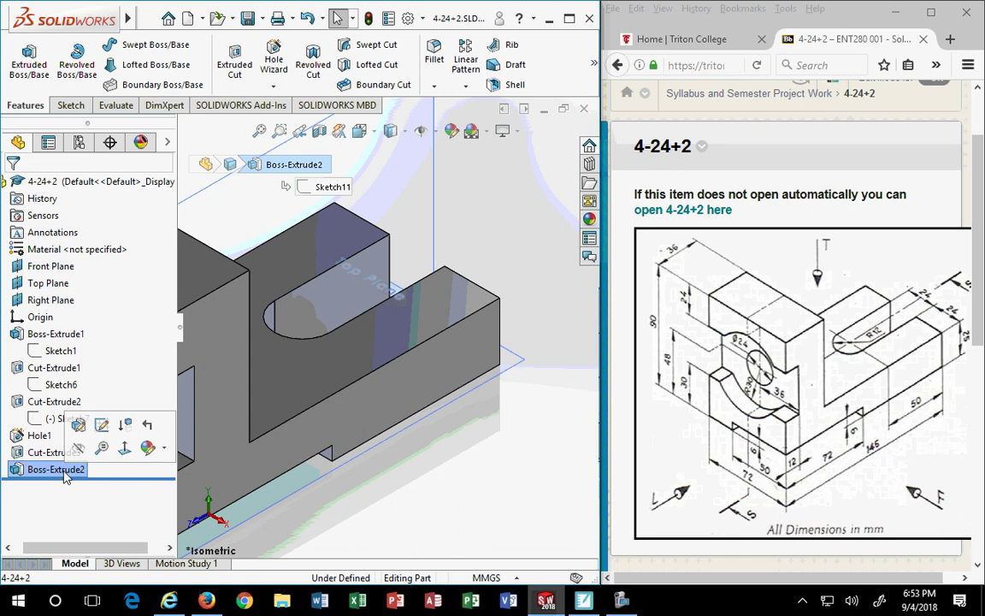
Delete Boss-Extrude2 and its Sketch11, then orbit to face the front block.
right_click(65, 475)
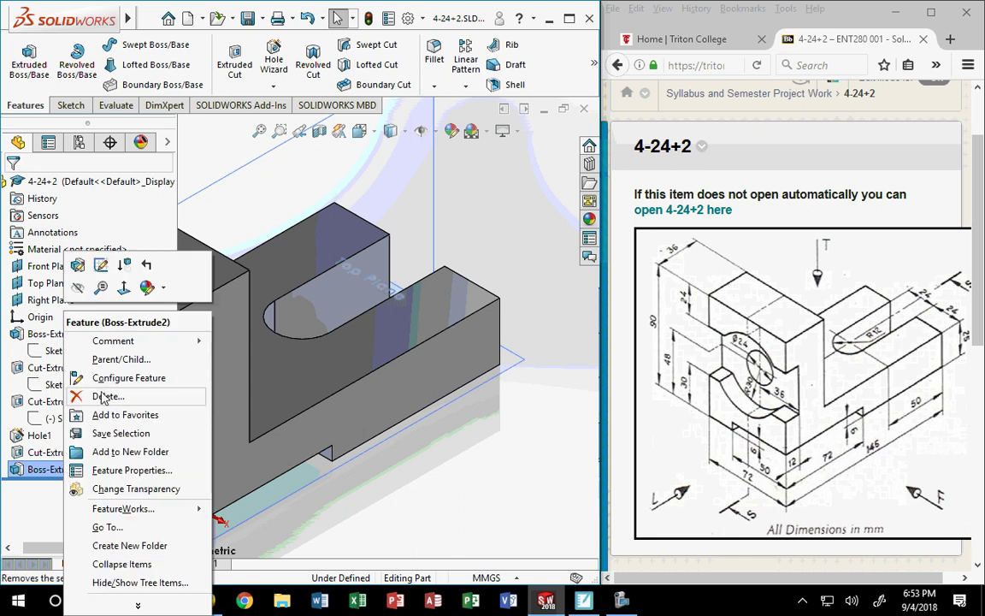
click(94, 365)
click(376, 222)
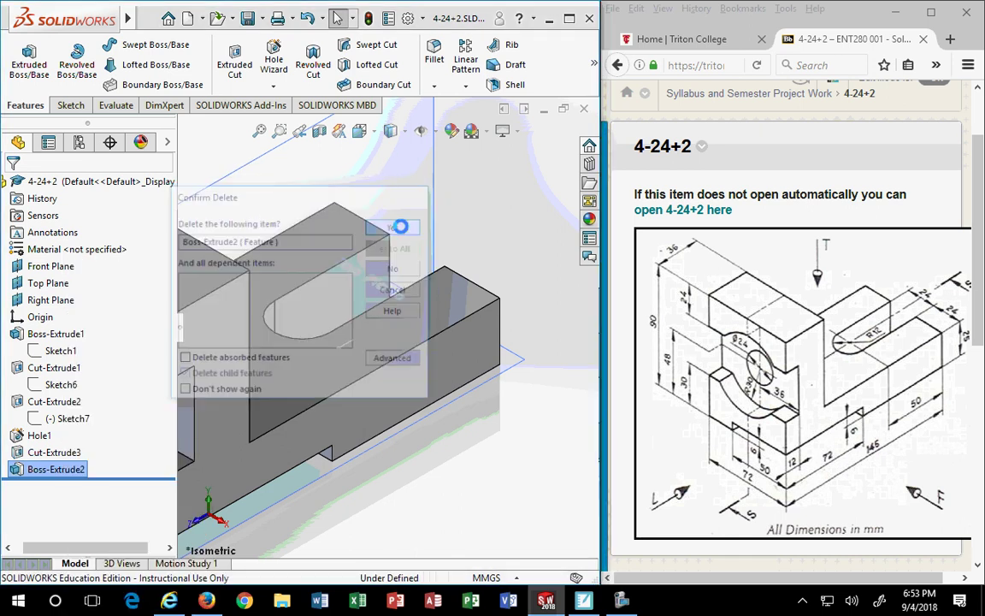
right_click(44, 477)
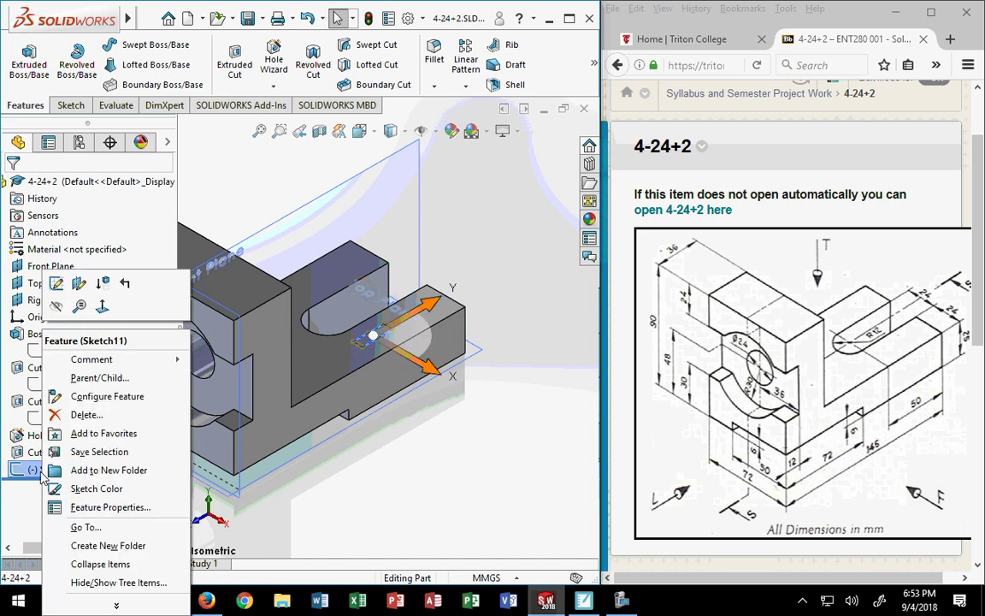
click(84, 412)
click(393, 227)
mouse_move(402, 462)
middle_down()
mouse_move(407, 472)
mouse_move(437, 450)
mouse_move(334, 402)
mouse_move(368, 402)
middle_up()
scroll(325, 399, down, 2)
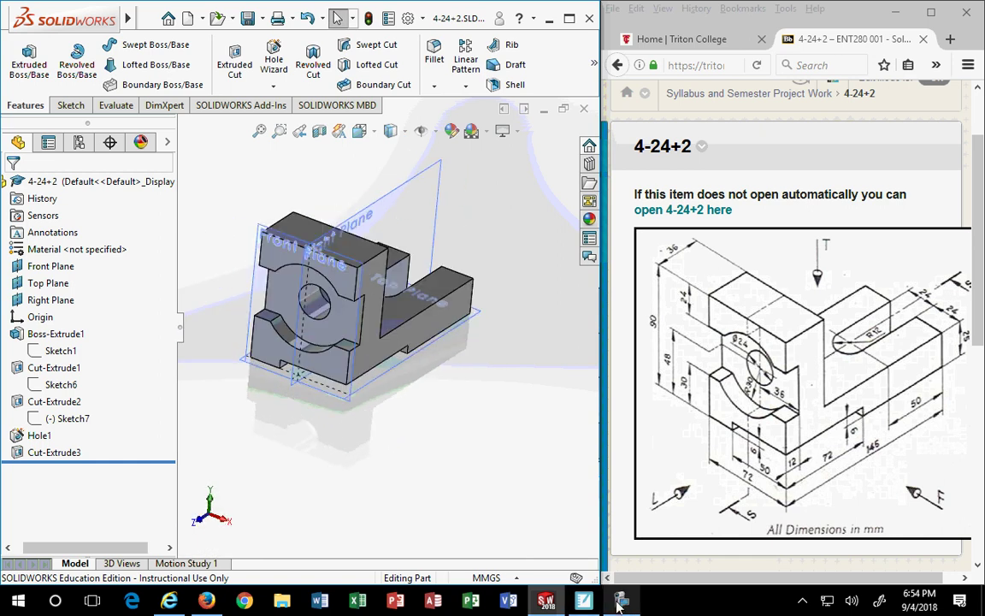